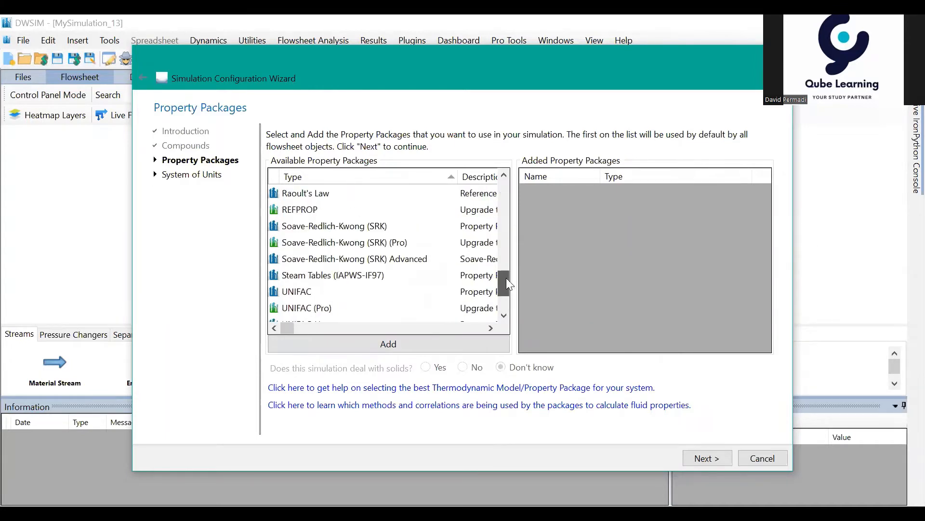
# - Add the Steam Tables (IAPWS-IF97) property package to the simulation and proceed to the system of units
pyautogui.click(333, 275)
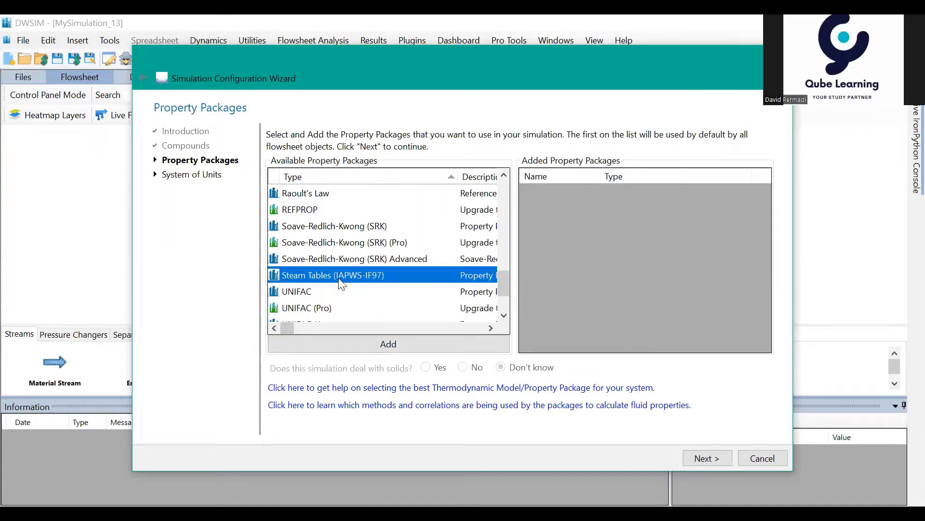
pyautogui.click(388, 344)
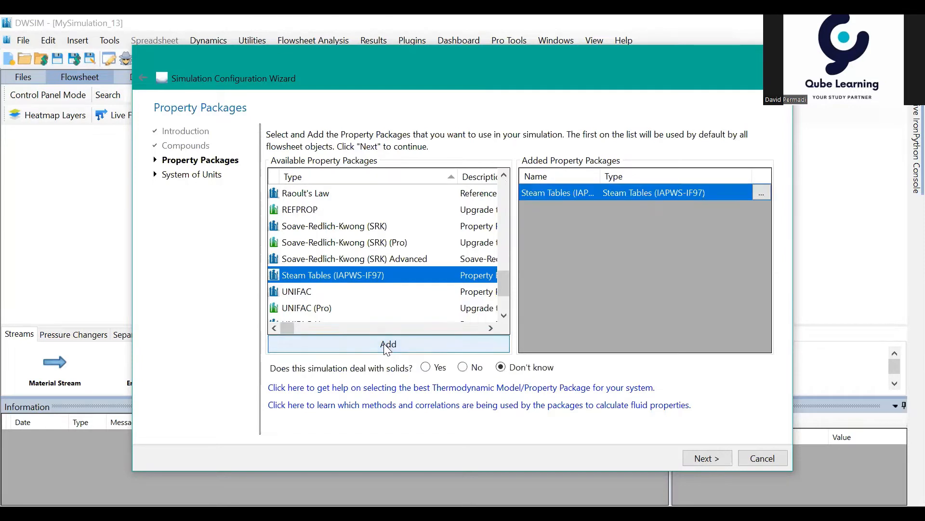
pyautogui.click(694, 459)
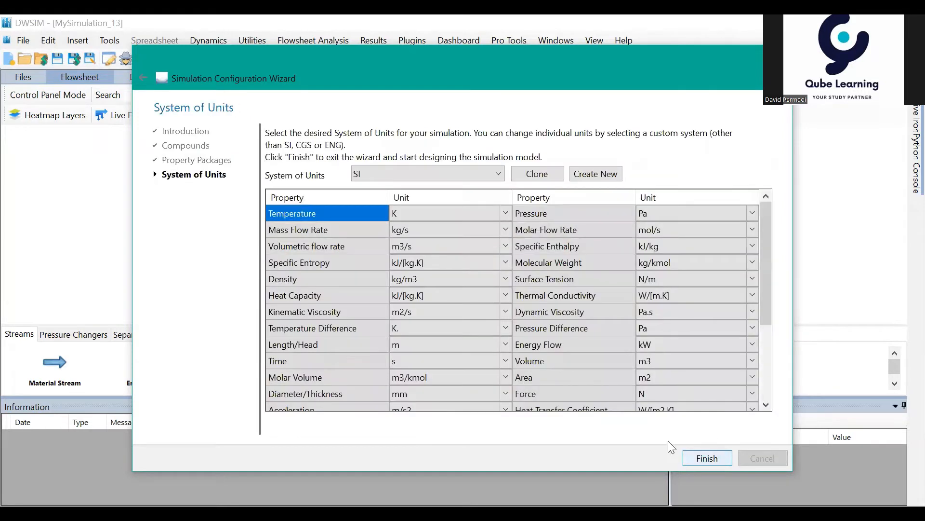
# - Choose the C1 system of units, review its unit list, and finish the configuration wizard
pyautogui.click(427, 177)
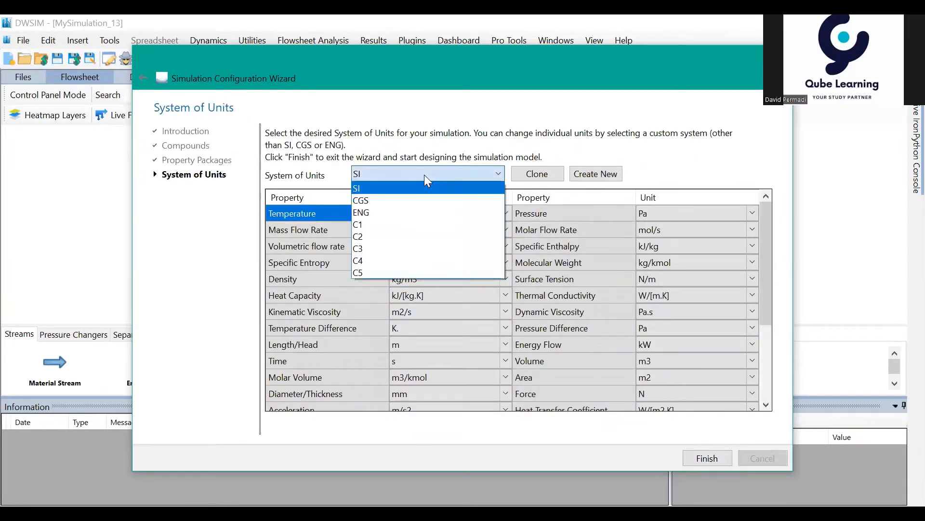
pyautogui.click(418, 224)
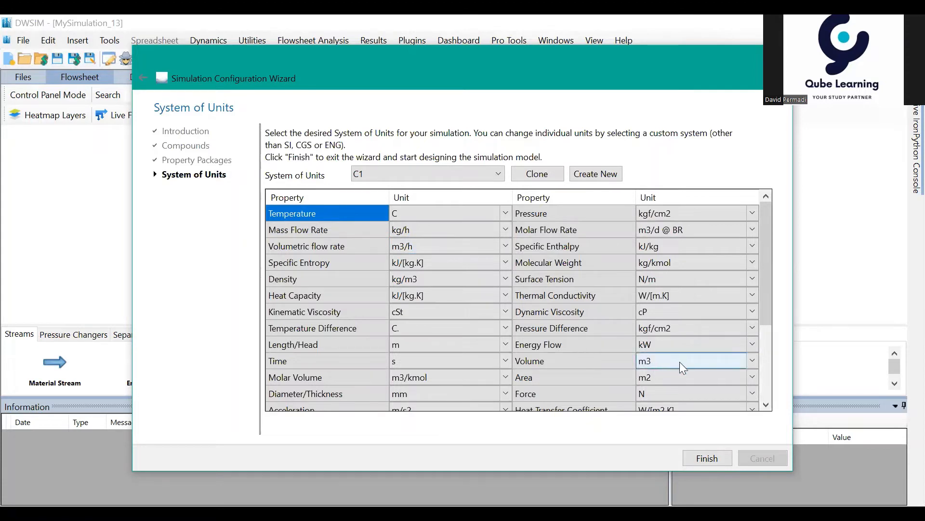
pyautogui.scroll(-3, 711, 353)
pyautogui.scroll(1, 694, 356)
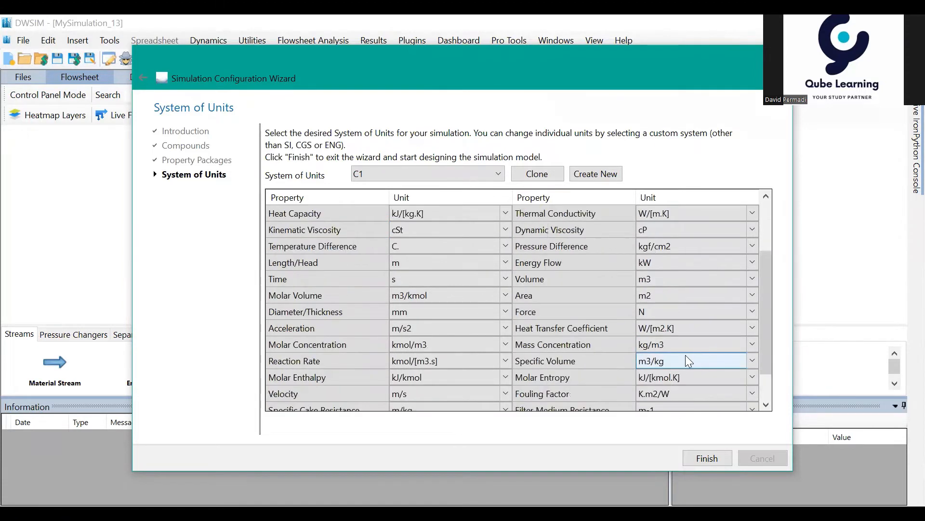
pyautogui.scroll(1, 678, 357)
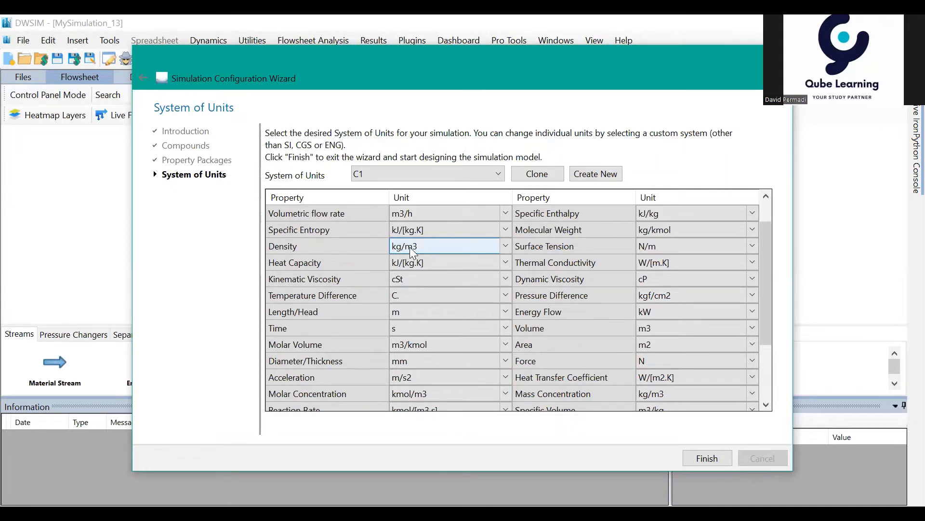
pyautogui.scroll(1, 410, 247)
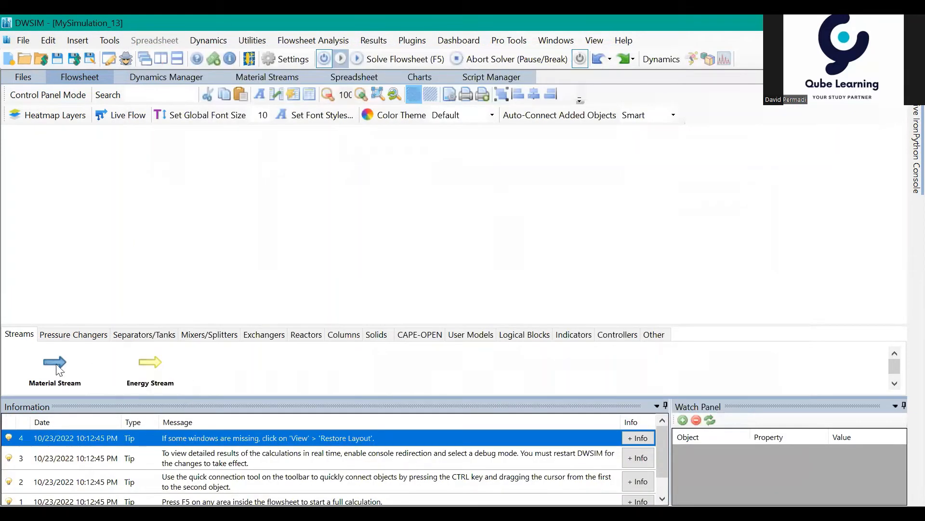
# - Add a material stream to the empty flowsheet and rename it BFW Inlet
pyautogui.moveTo(57, 366); pyautogui.dragTo(418, 247)
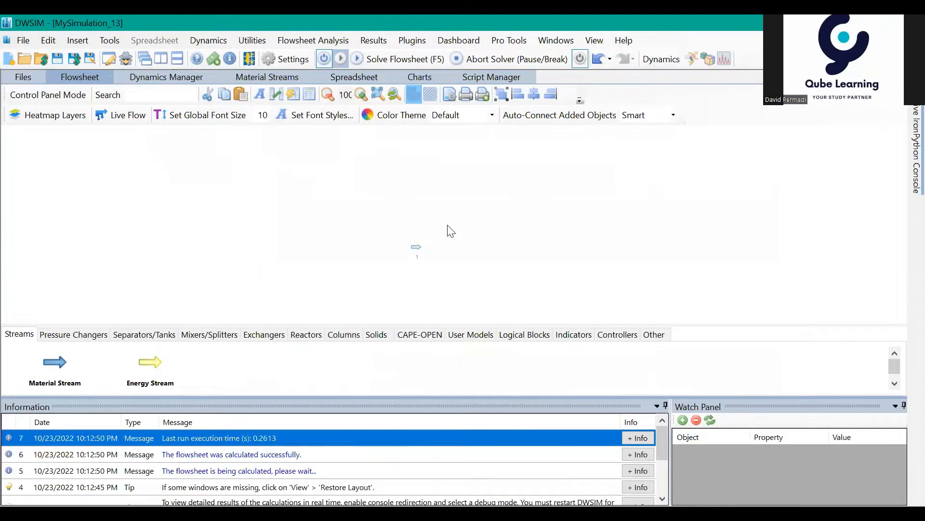
pyautogui.click(417, 251)
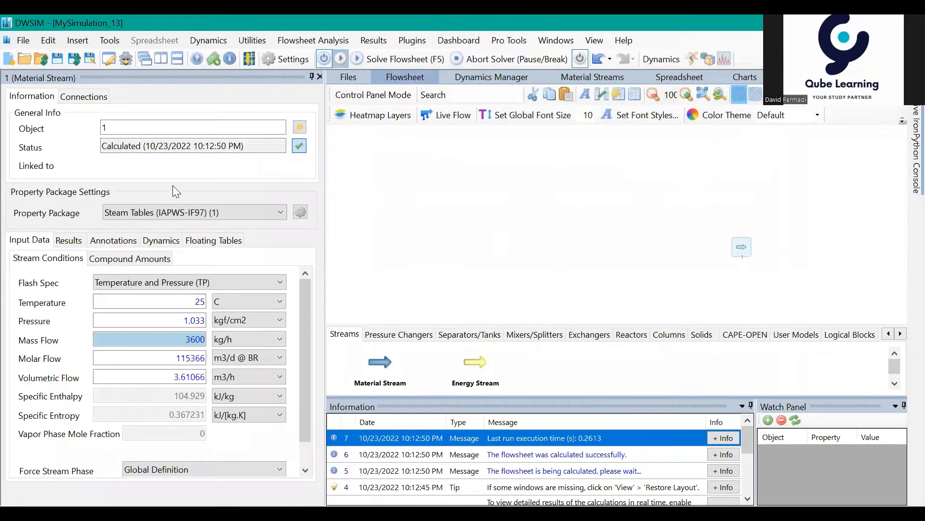
pyautogui.doubleClick(105, 128)
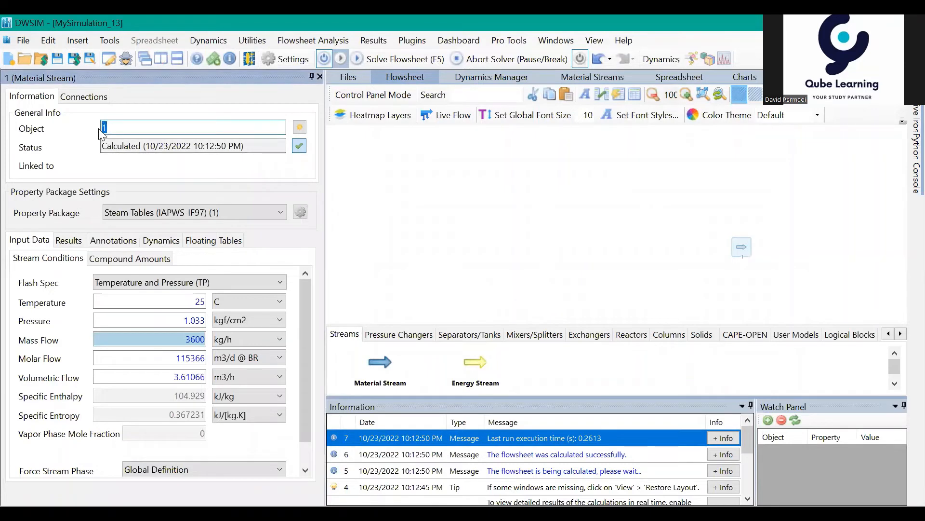
pyautogui.write('BE')
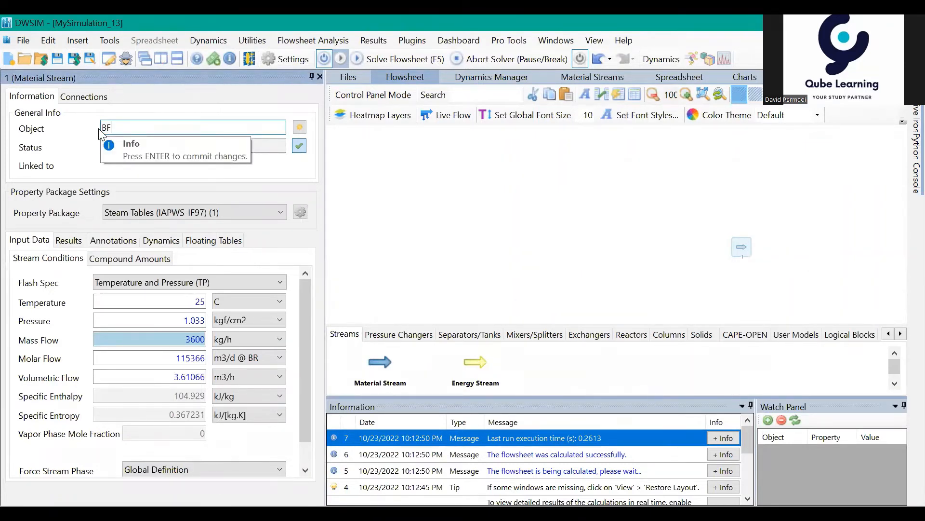
pyautogui.write('W Pu')
pyautogui.press('BackSpace')
pyautogui.press('BackSpace')
pyautogui.press('BackSpace')
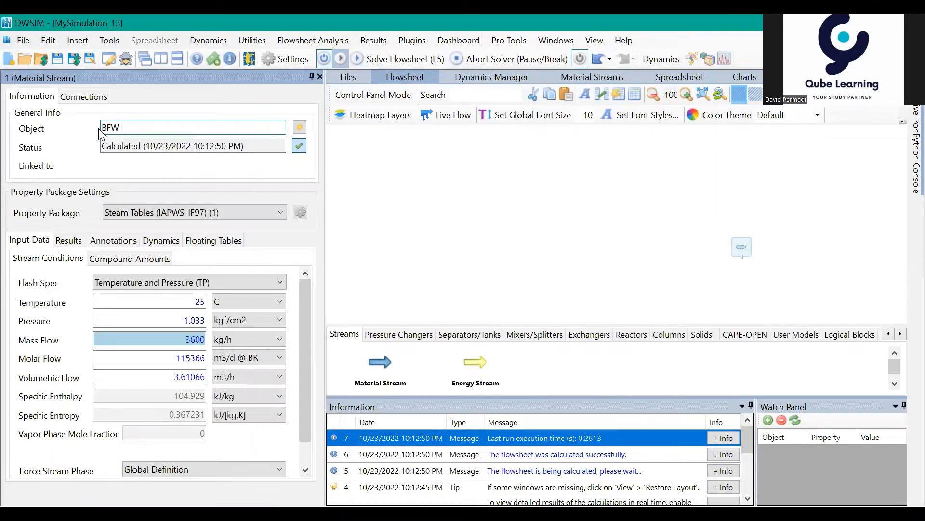
pyautogui.write('Inlet')
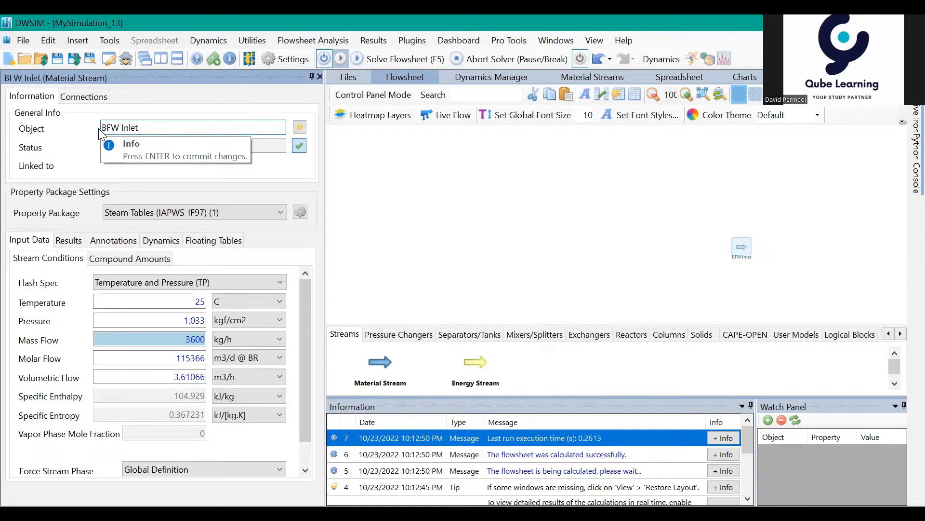
pyautogui.press('Return')
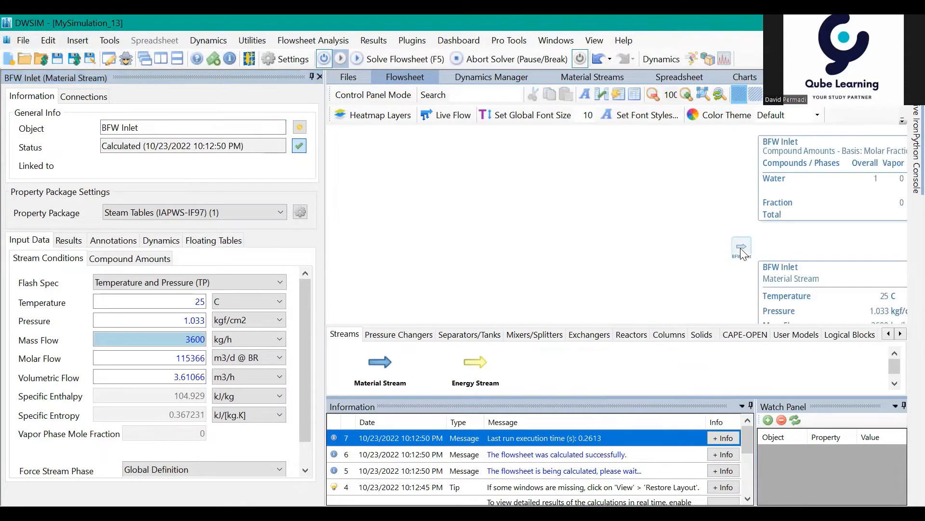
# - Invert the BFW Inlet stream horizontally so that its arrow points the opposite way
pyautogui.rightClick(743, 253)
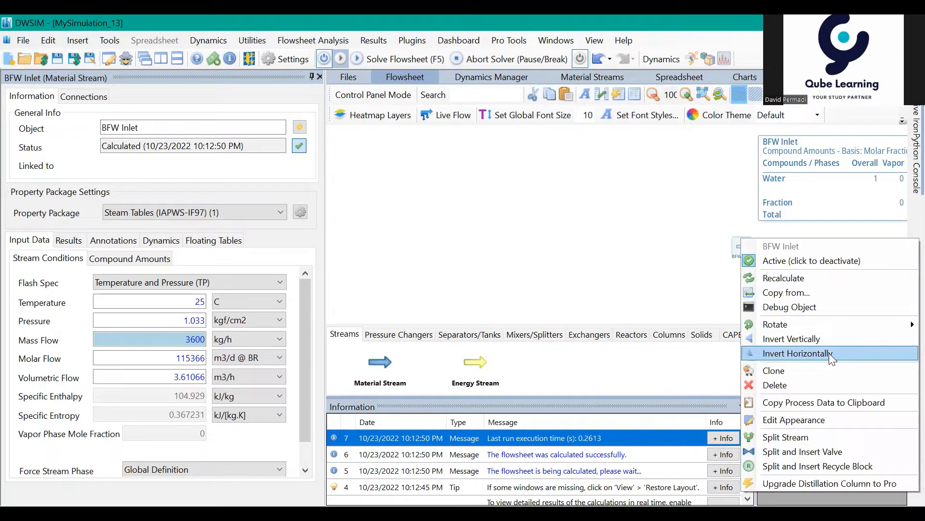
pyautogui.click(829, 353)
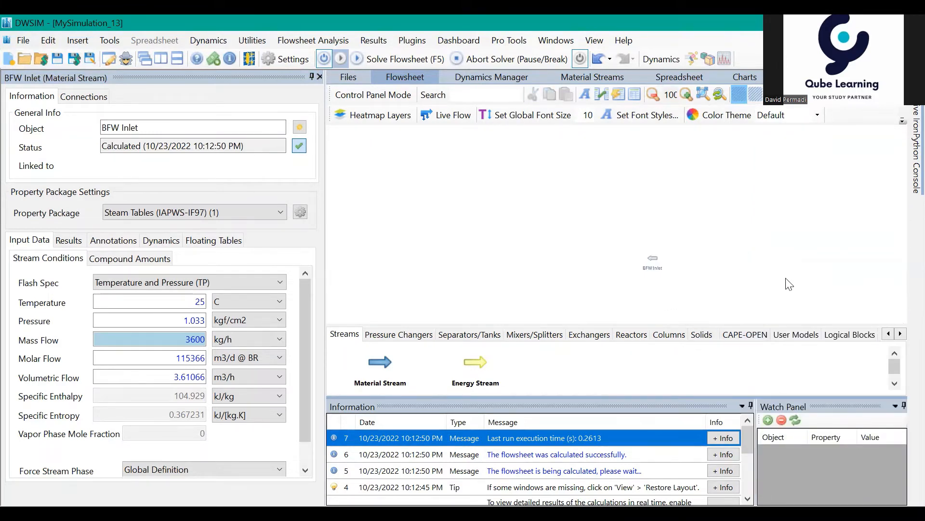
pyautogui.moveTo(785, 278); pyautogui.dragTo(799, 277)
pyautogui.moveTo(730, 273); pyautogui.dragTo(732, 293)
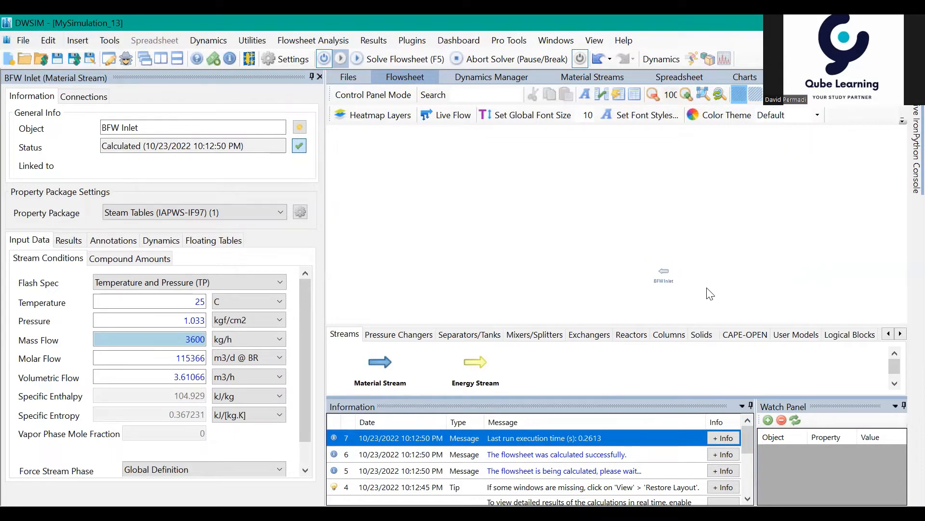
# - Set the BFW Inlet stream's temperature to 35 C
pyautogui.doubleClick(200, 302)
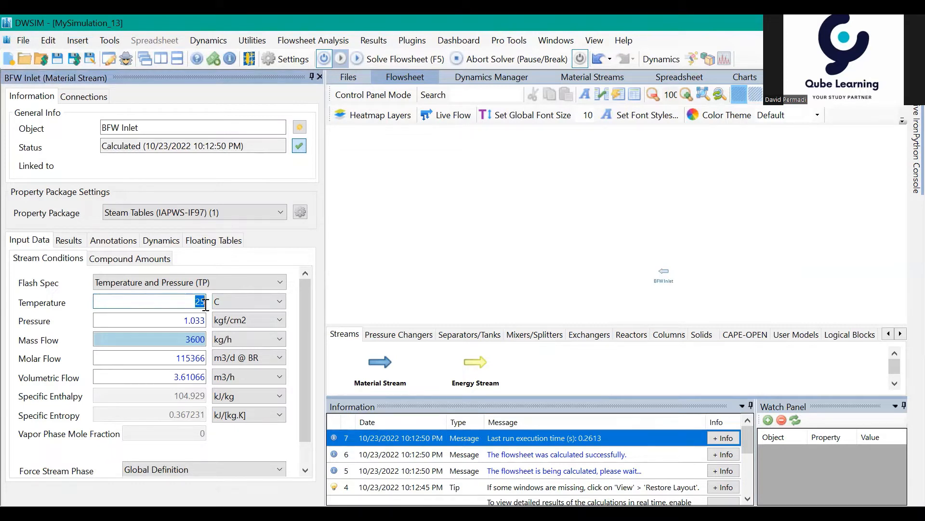
pyautogui.write('35')
pyautogui.press('Return')
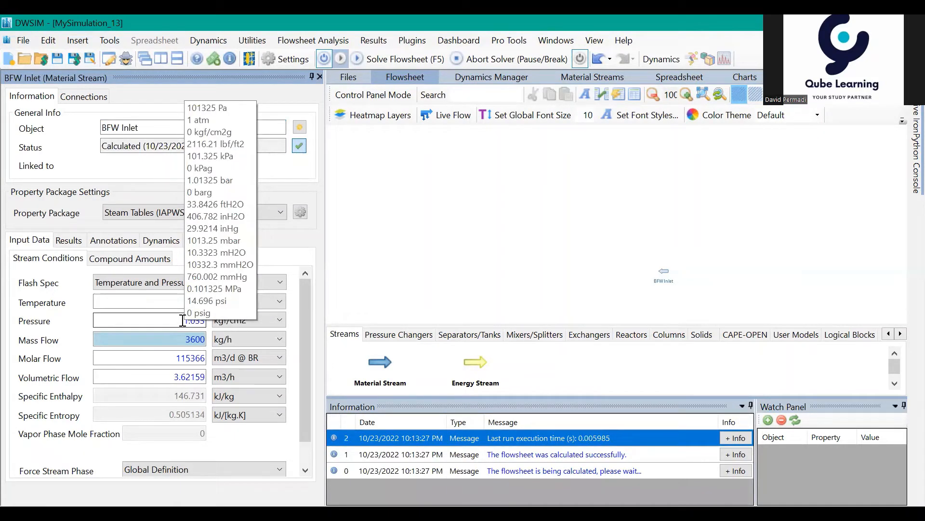
# - Set the BFW Inlet stream's pressure to 1.5 kgf/cm2
pyautogui.moveTo(185, 321); pyautogui.dragTo(221, 318)
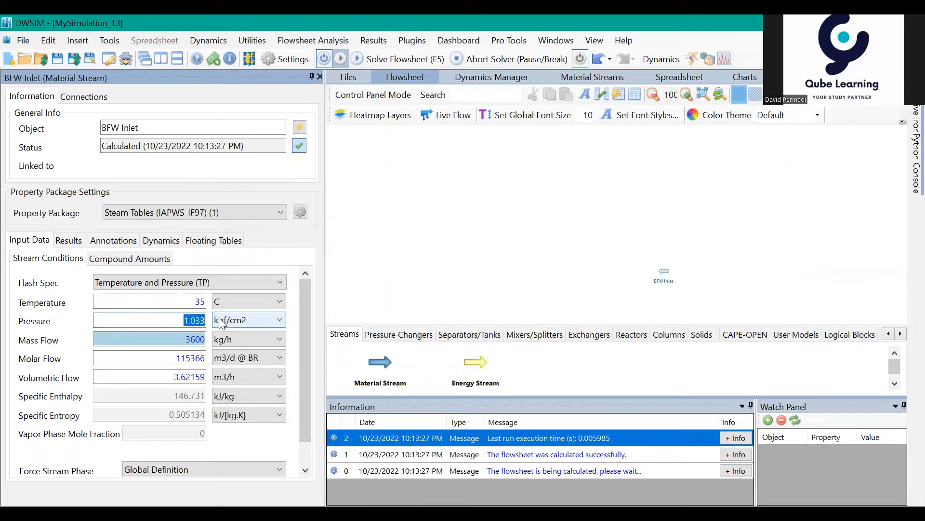
pyautogui.write('1.5')
pyautogui.press('Return')
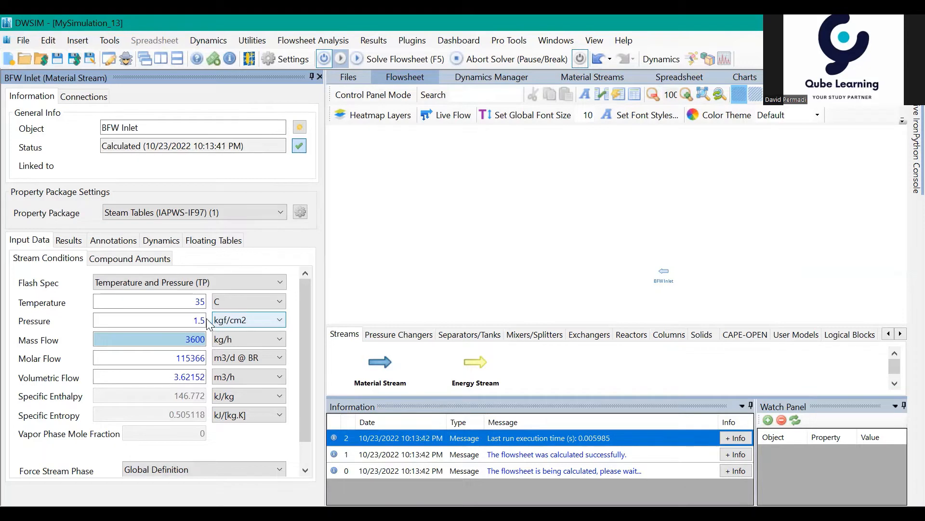
# - Set the BFW Inlet stream's pressure to 1 atm, entering the value in atm units
pyautogui.click(203, 320)
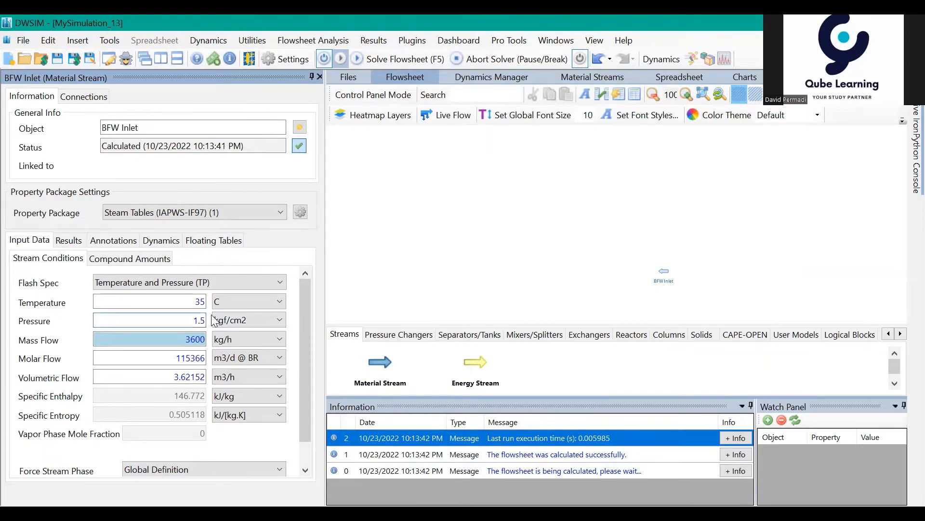
pyautogui.write('1')
pyautogui.click(276, 319)
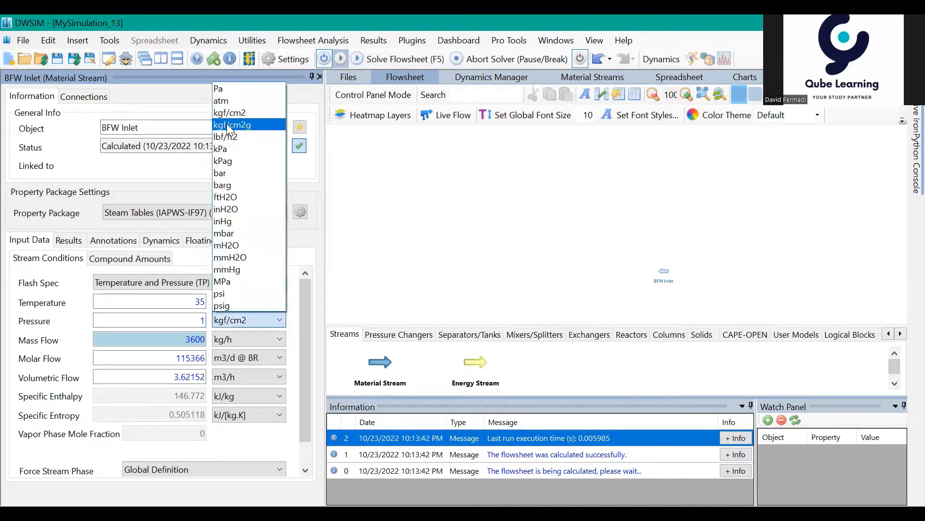
pyautogui.click(224, 101)
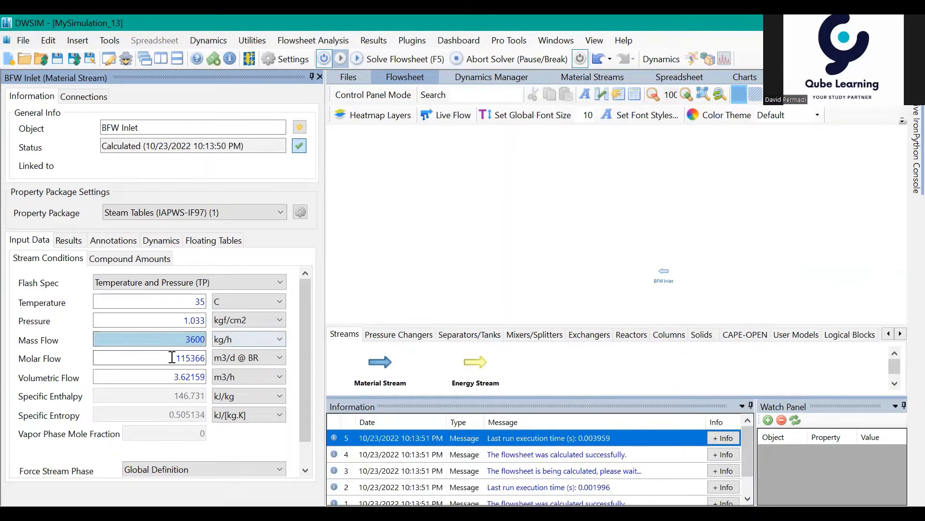
# - Set the BFW Inlet stream's mass flow to 10000 kg/h
pyautogui.doubleClick(202, 338)
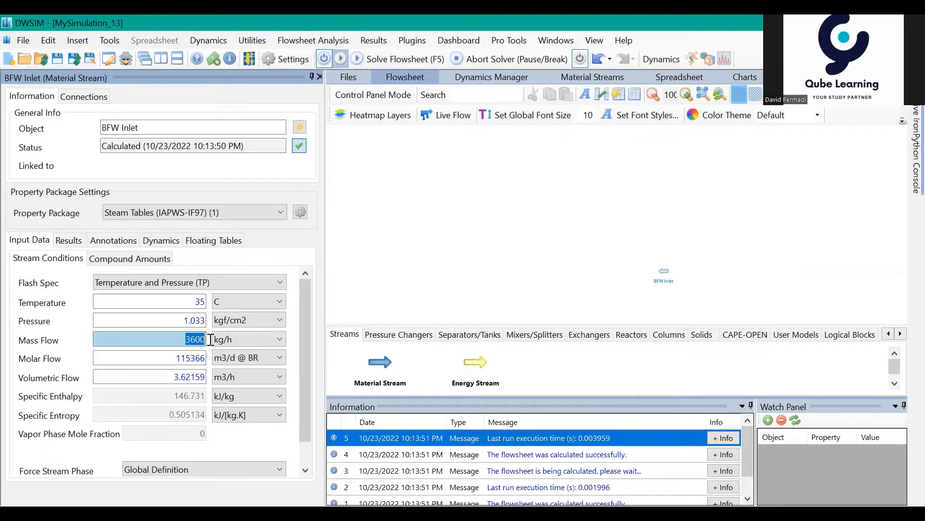
pyautogui.write('10000')
pyautogui.press('Return')
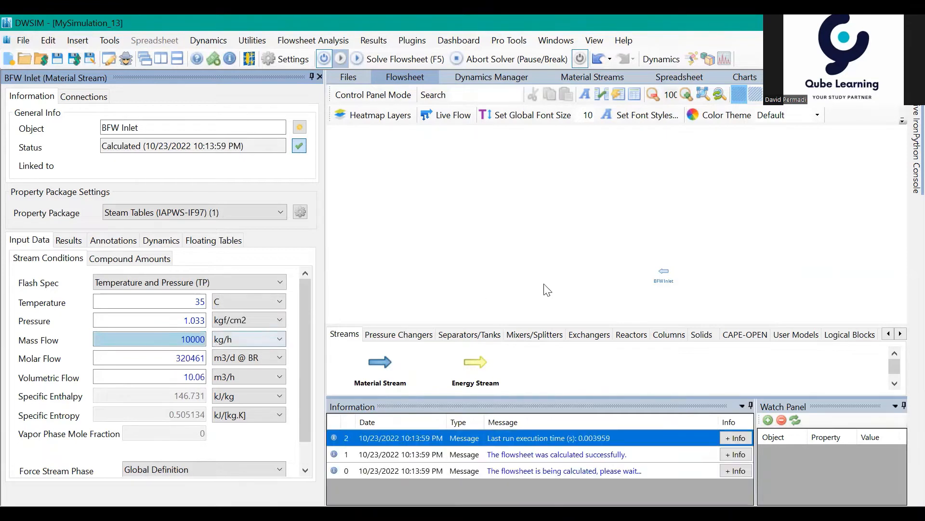
# - Add a pump to the flowsheet beside the BFW Inlet stream, on the side its arrow points to
pyautogui.click(612, 281)
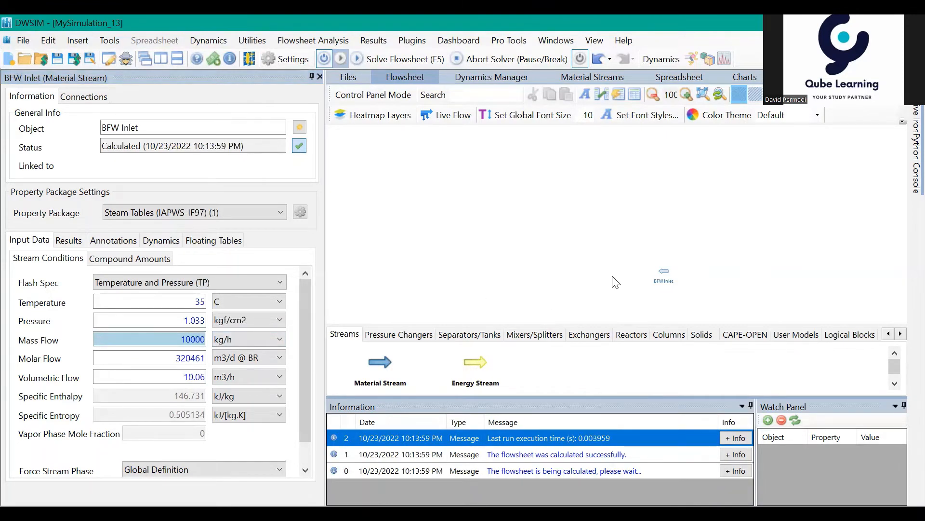
pyautogui.moveTo(612, 275); pyautogui.dragTo(612, 278)
pyautogui.moveTo(603, 247); pyautogui.dragTo(608, 247)
pyautogui.moveTo(559, 294); pyautogui.dragTo(568, 293)
pyautogui.moveTo(722, 289); pyautogui.dragTo(726, 289)
pyautogui.click(427, 340)
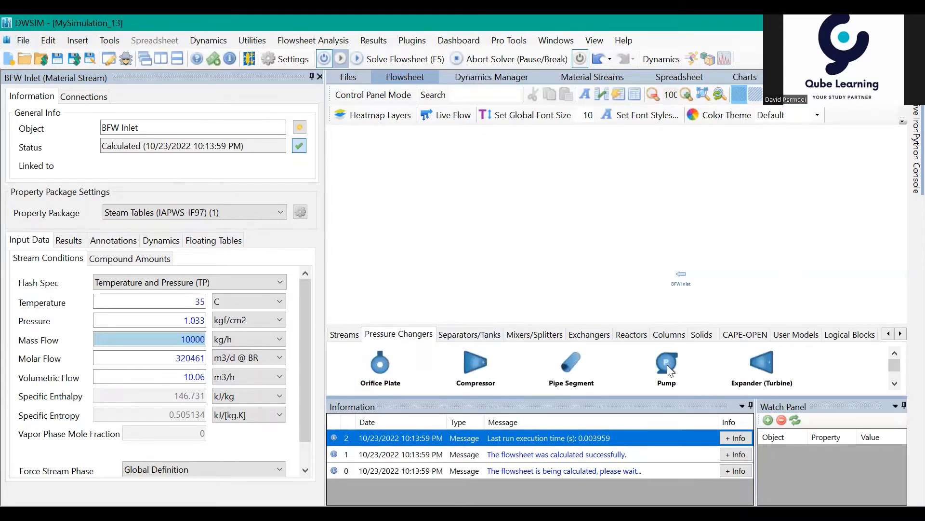
pyautogui.moveTo(668, 364); pyautogui.dragTo(629, 266)
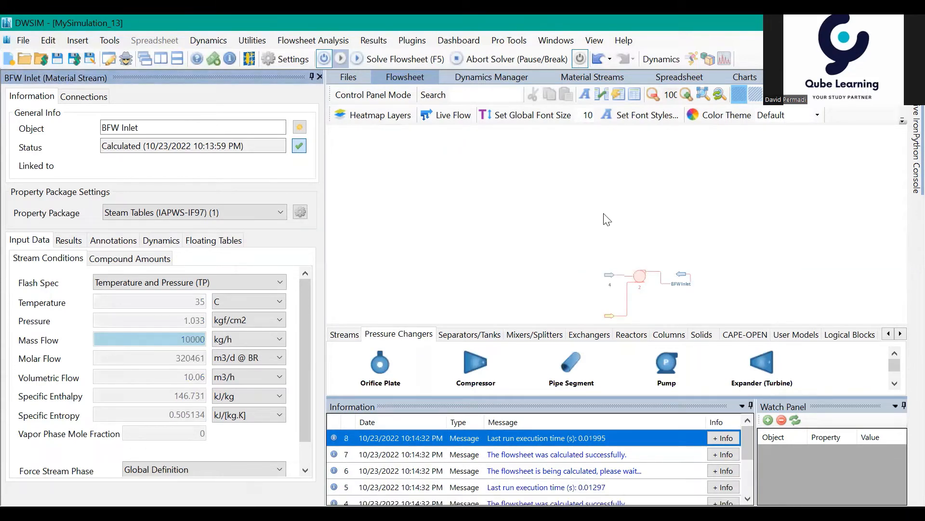
# - Correct the pump's connections, using stream 4 as the outlet stream and BFW Inlet as the inlet stream
pyautogui.click(640, 276)
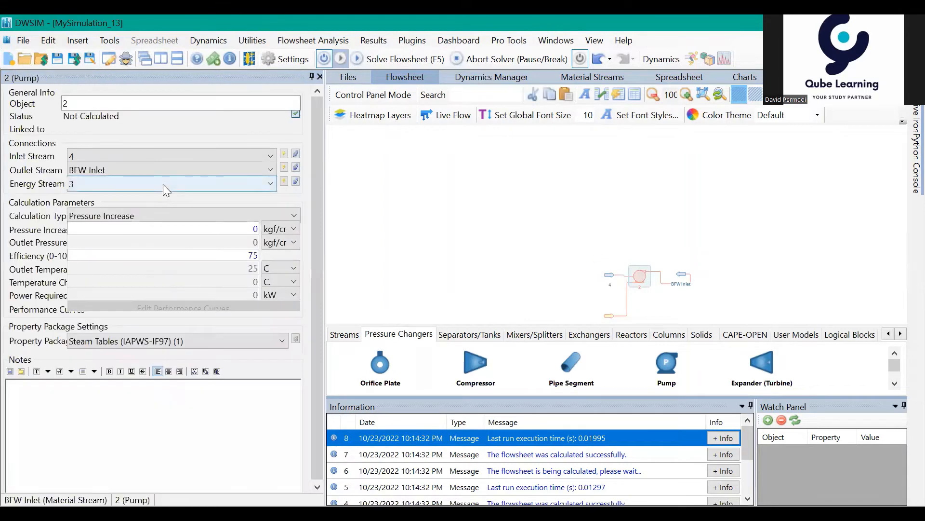
pyautogui.click(105, 155)
pyautogui.click(109, 169)
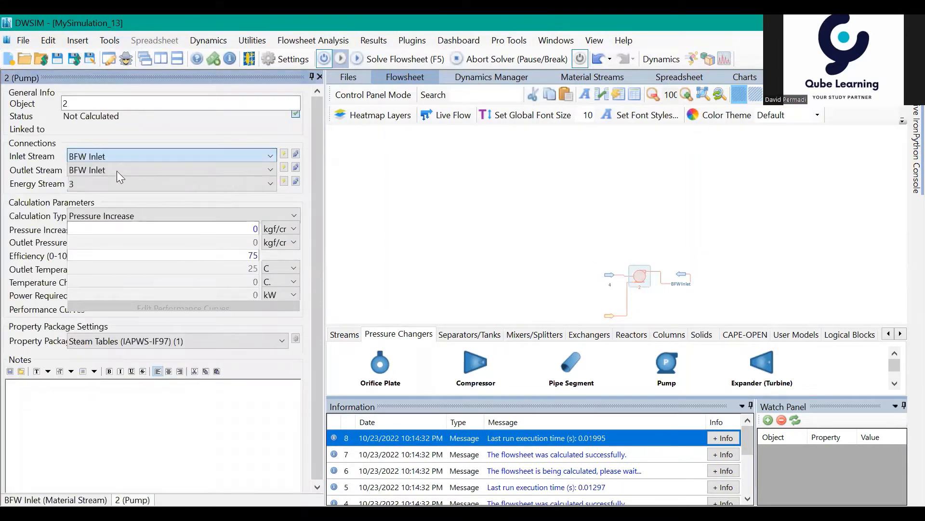
pyautogui.click(531, 323)
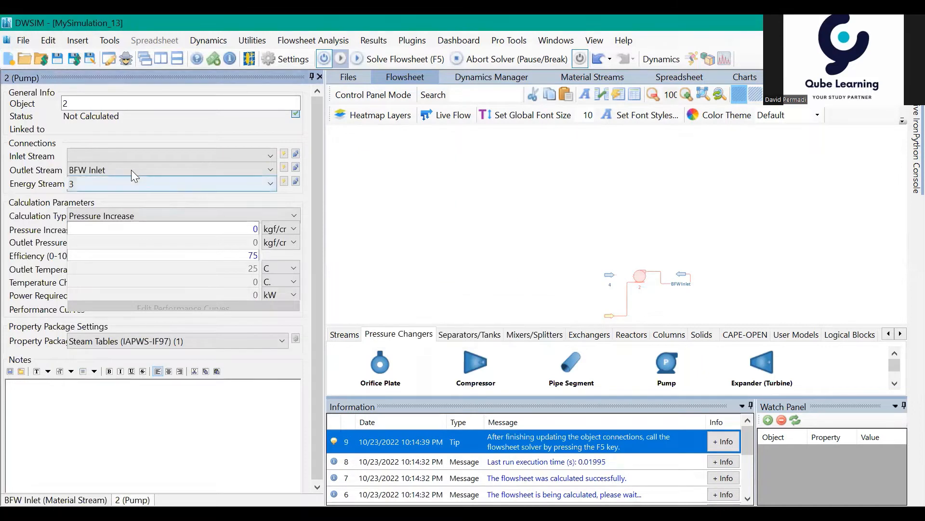
pyautogui.click(131, 170)
pyautogui.click(113, 194)
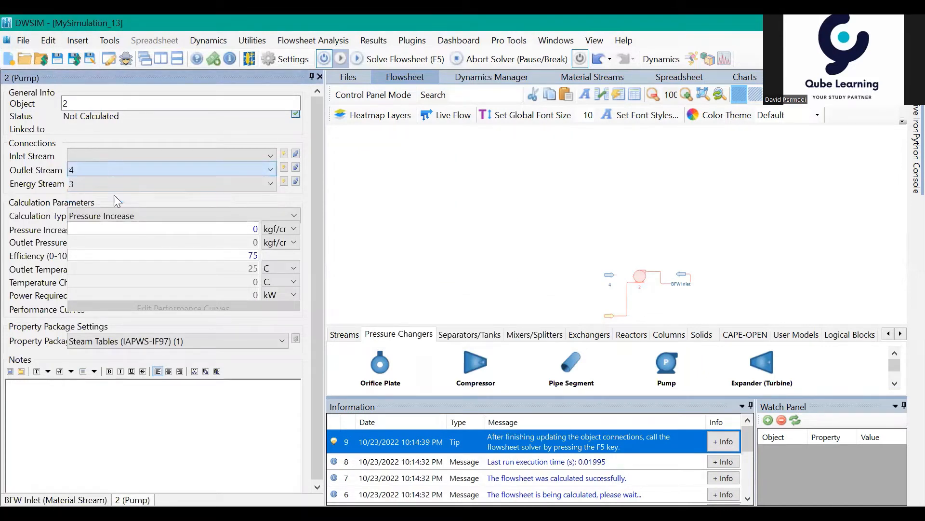
pyautogui.click(102, 153)
pyautogui.click(96, 171)
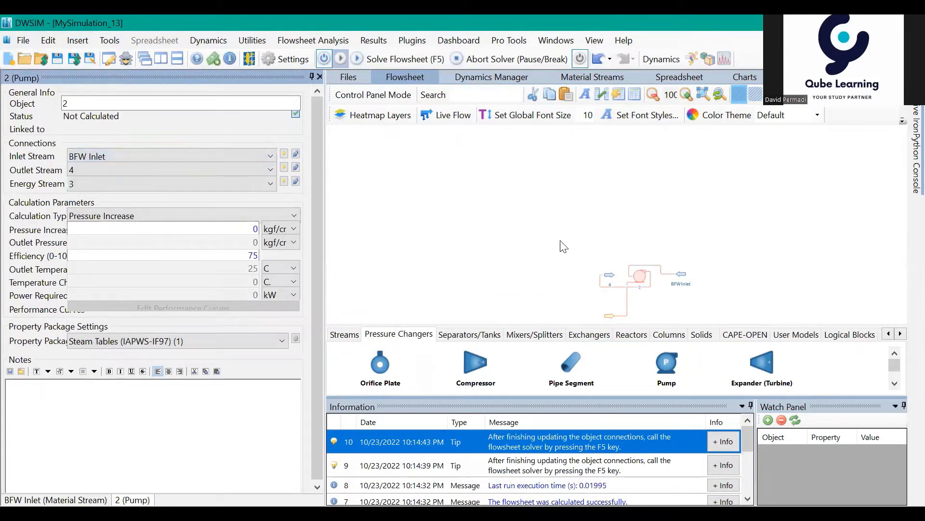
# - Flip the pump and its outlet stream 4 horizontally, and shift stream 4 and the energy stream slightly to space them out
pyautogui.rightClick(638, 277)
pyautogui.click(734, 371)
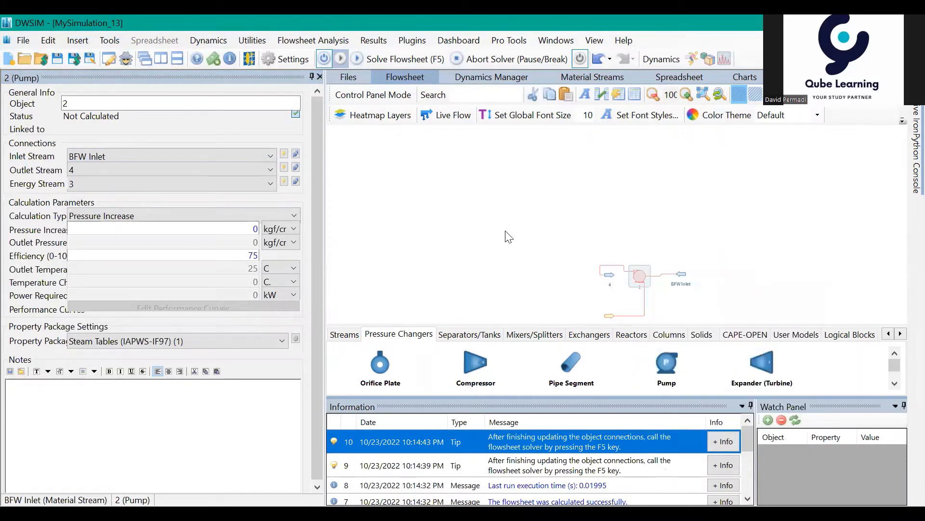
pyautogui.click(608, 277)
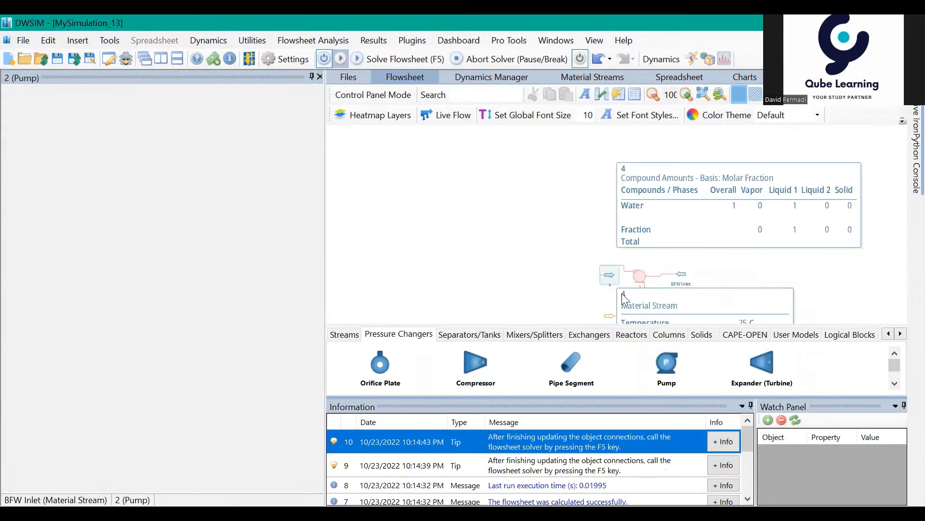
pyautogui.rightClick(610, 277)
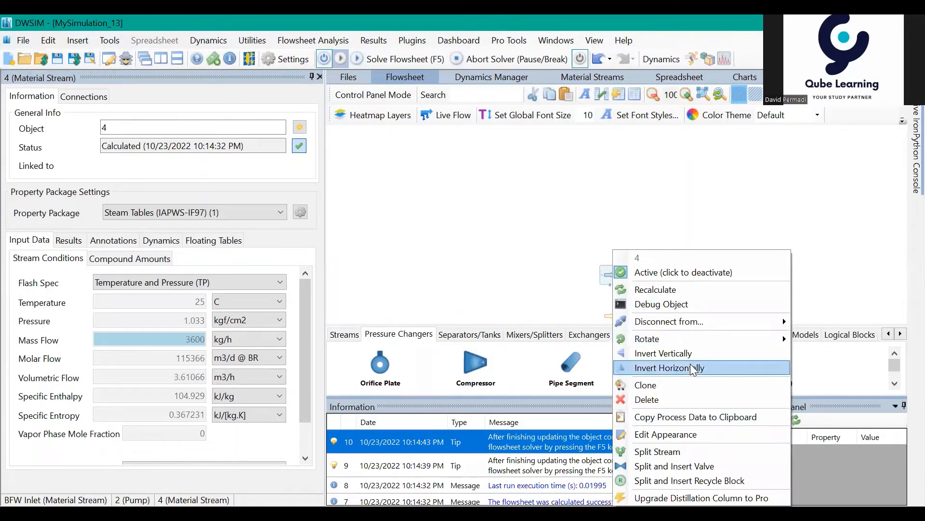
pyautogui.click(667, 368)
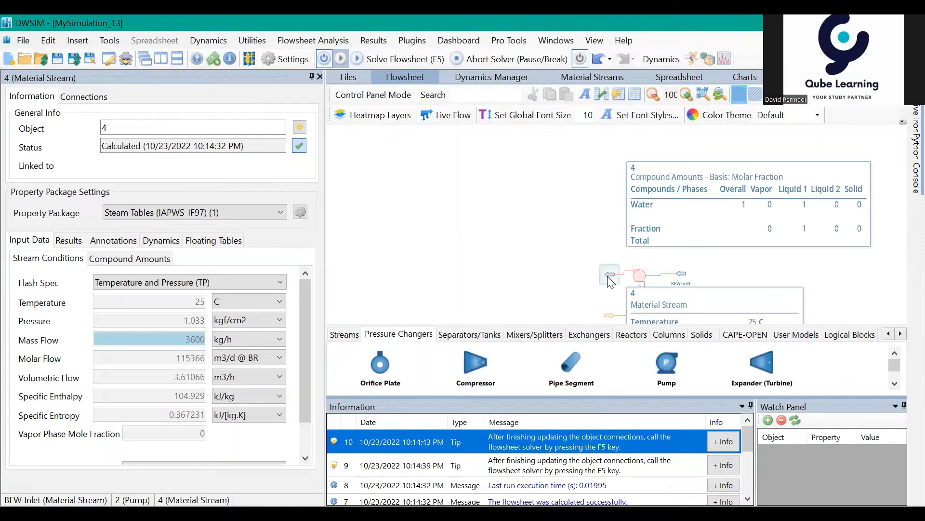
pyautogui.moveTo(610, 274)
pyautogui.mouseDown()
pyautogui.moveTo(599, 264)
pyautogui.moveTo(594, 274)
pyautogui.mouseUp()
pyautogui.moveTo(610, 316); pyautogui.dragTo(608, 310)
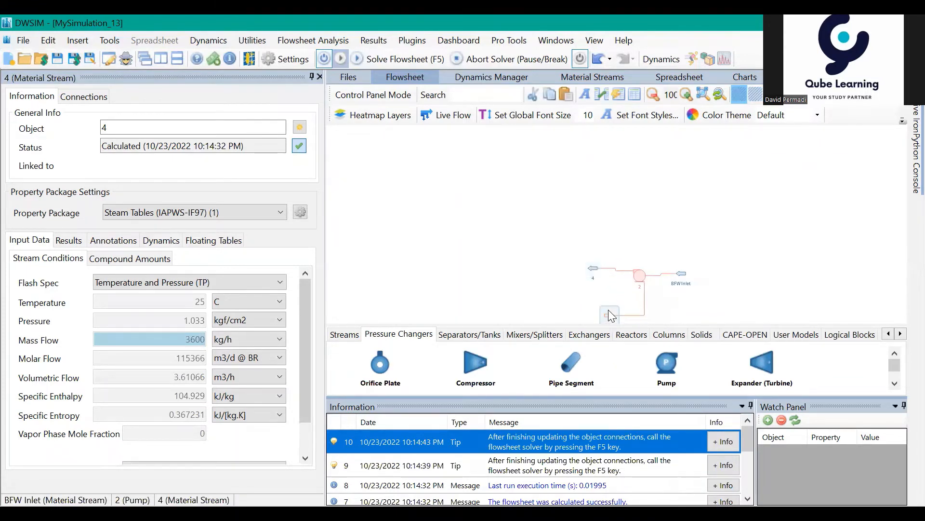
# - Set the pump's calculation type to Outlet Pressure with an outlet pressure of 45 kgf/cm2, and calculate it
pyautogui.click(639, 275)
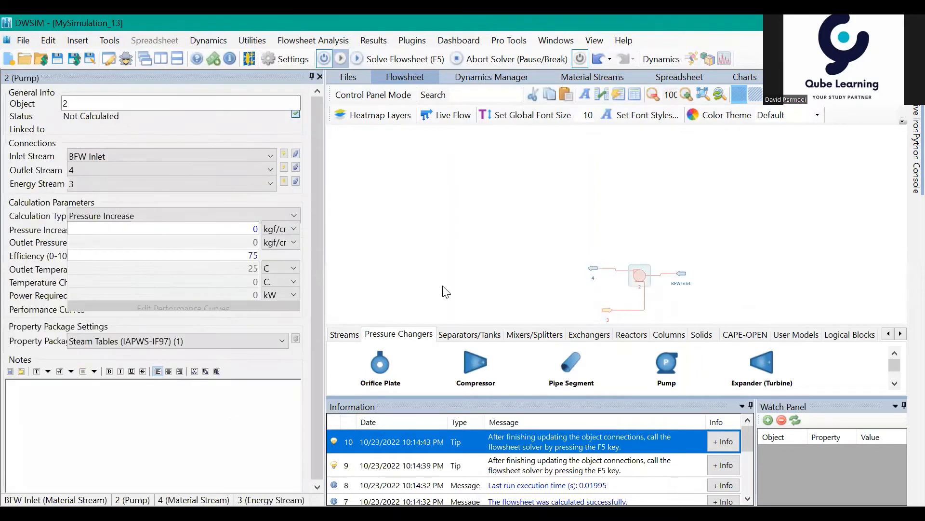
pyautogui.click(89, 234)
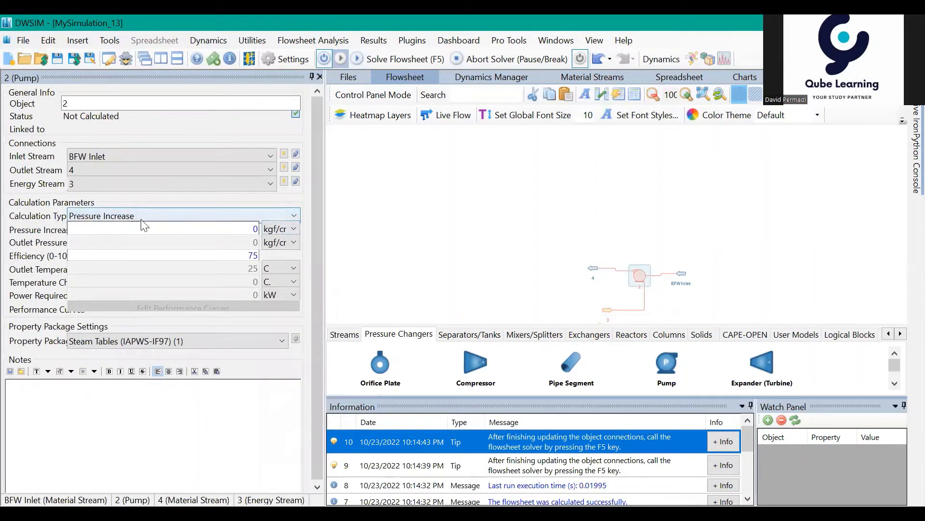
pyautogui.click(172, 214)
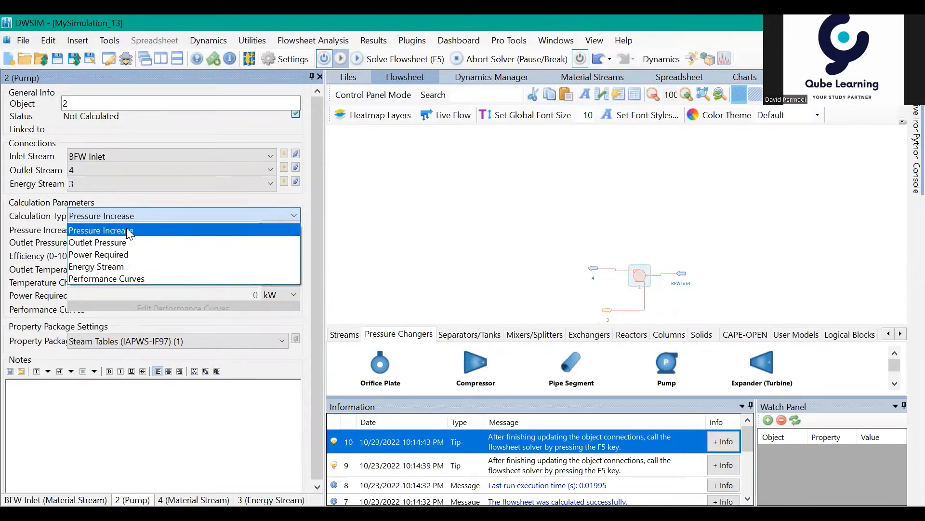
pyautogui.click(145, 243)
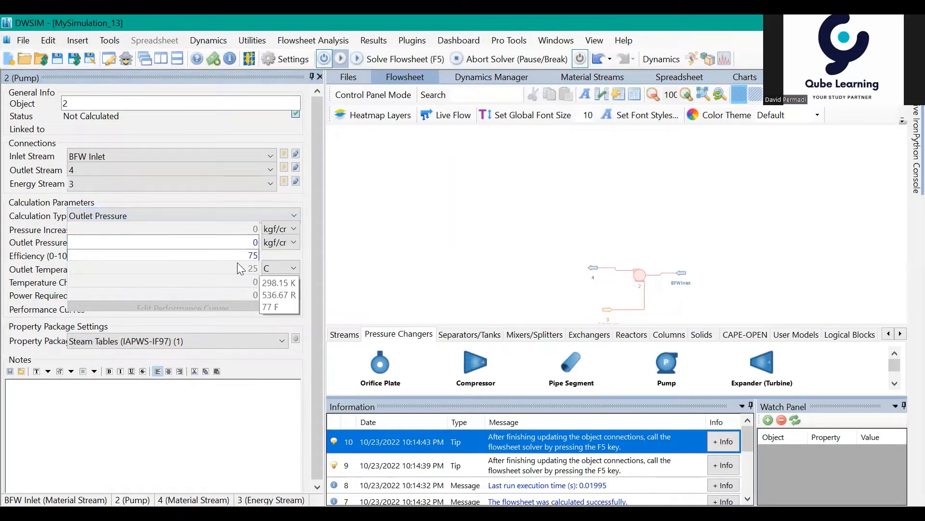
pyautogui.doubleClick(254, 243)
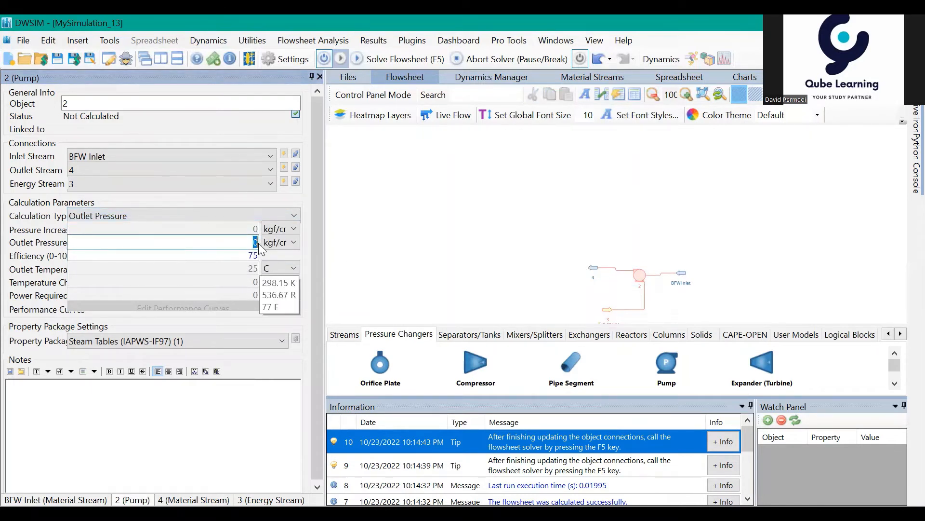
pyautogui.write('45')
pyautogui.doubleClick(255, 242)
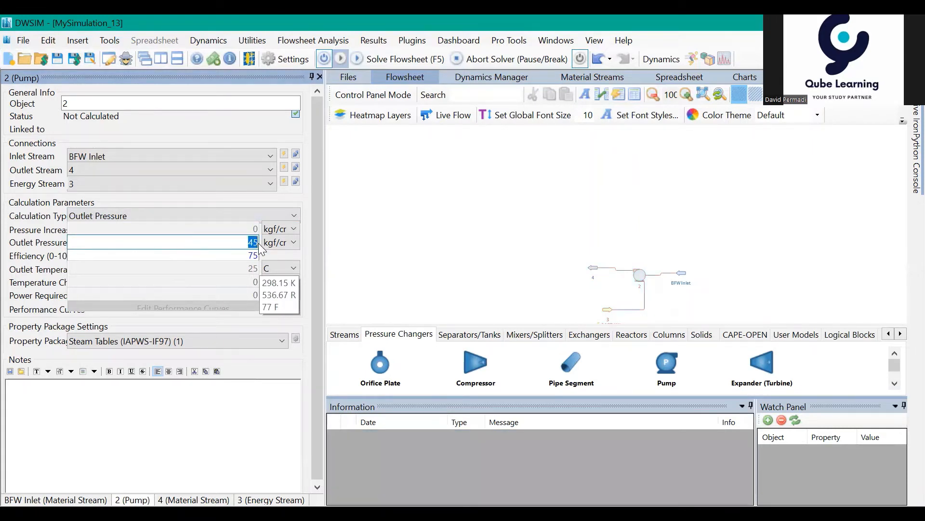
pyautogui.press('Return')
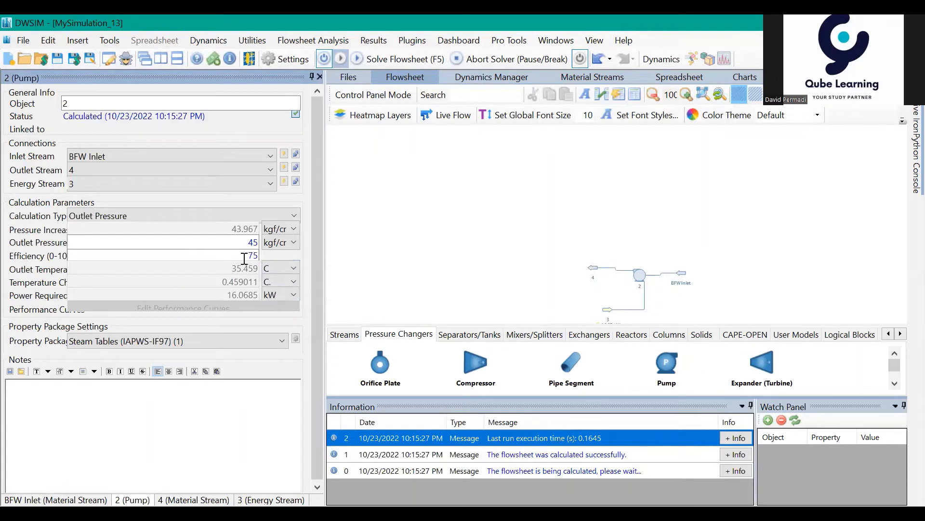
# - Examine the calculated temperature and other conditions of the pump's outlet stream 4
pyautogui.click(594, 272)
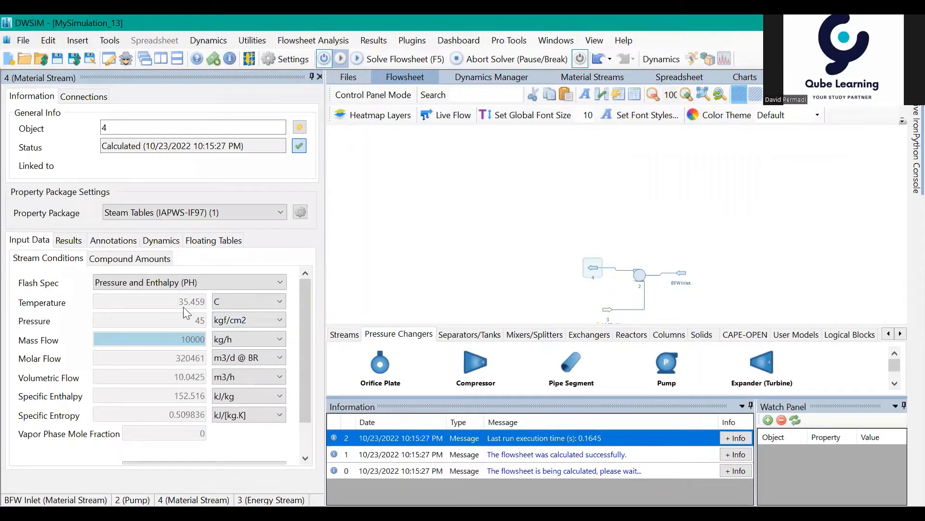
pyautogui.moveTo(186, 312)
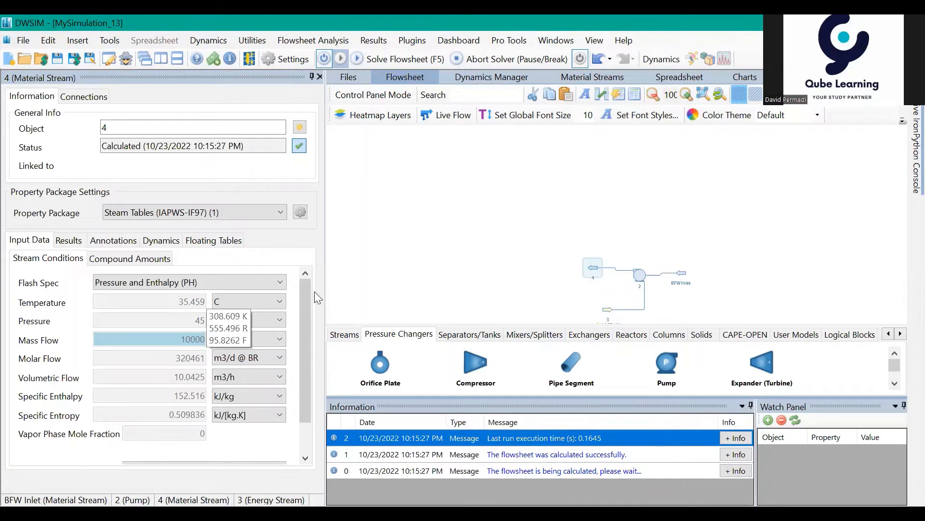
pyautogui.click(448, 253)
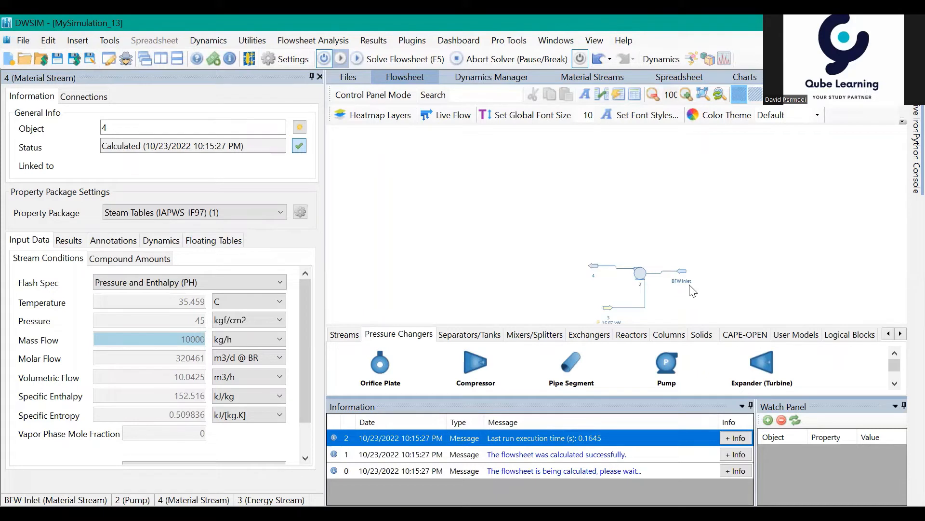
# - Rename the pump's outlet stream 4 as BFW Outlet
pyautogui.click(597, 266)
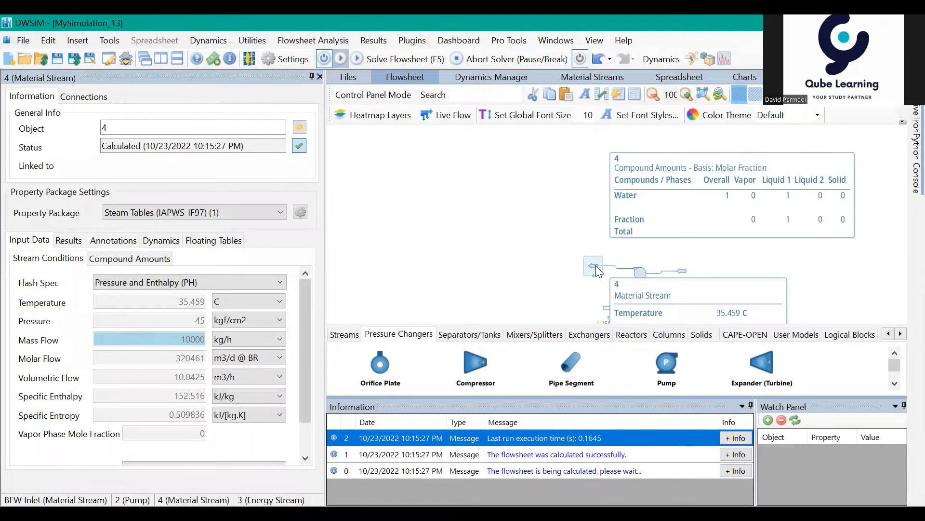
pyautogui.moveTo(108, 128); pyautogui.dragTo(96, 126)
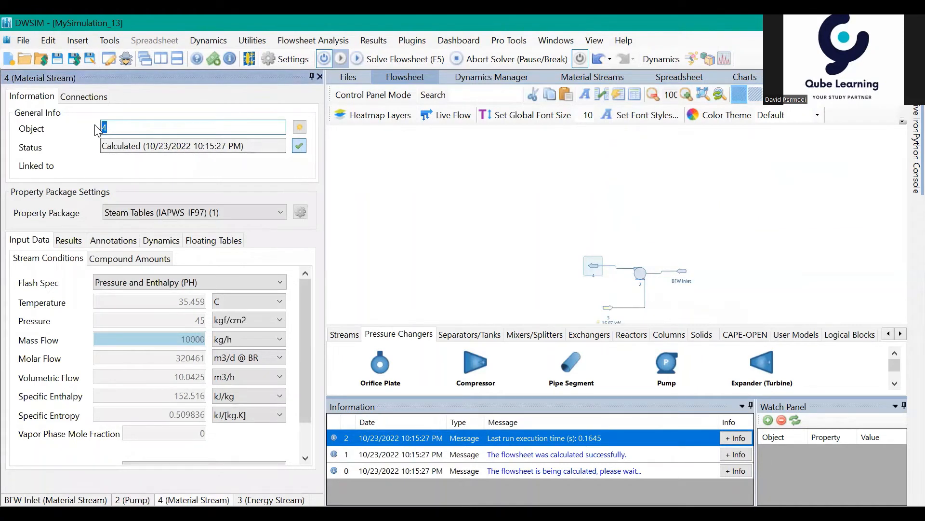
pyautogui.write('B')
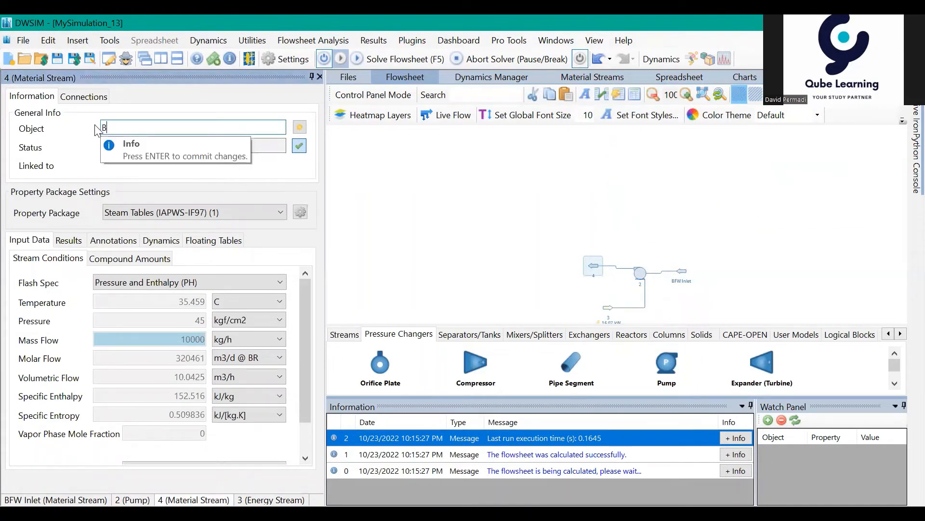
pyautogui.write('FW Outler')
pyautogui.press('Return')
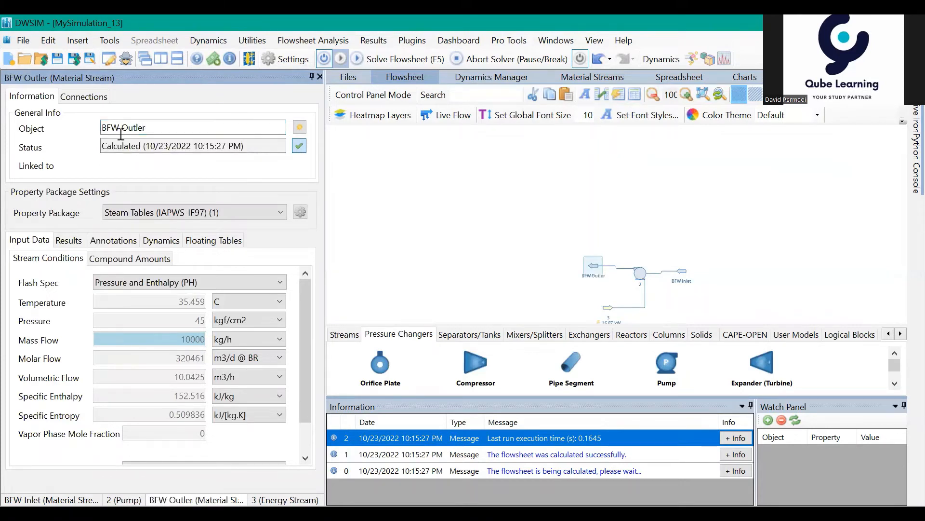
pyautogui.click(160, 128)
pyautogui.press('BackSpace')
pyautogui.write('t')
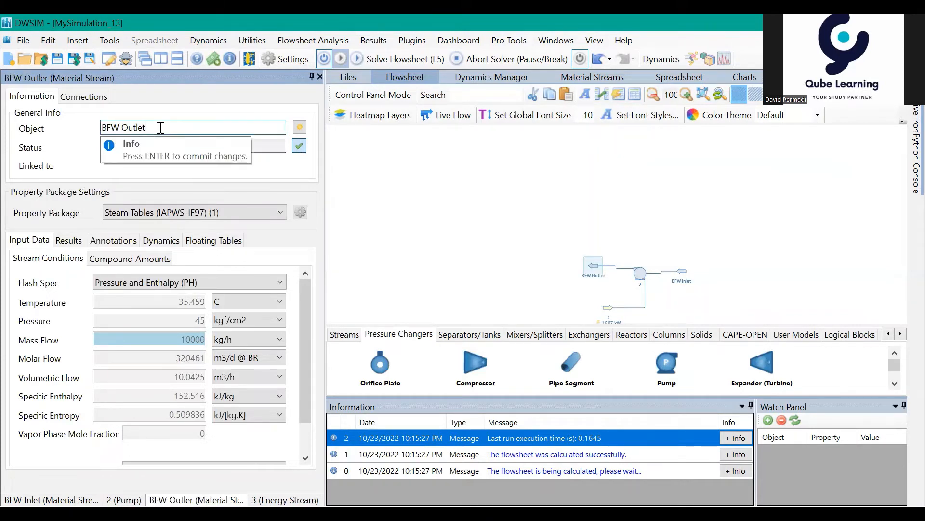
pyautogui.press('Return')
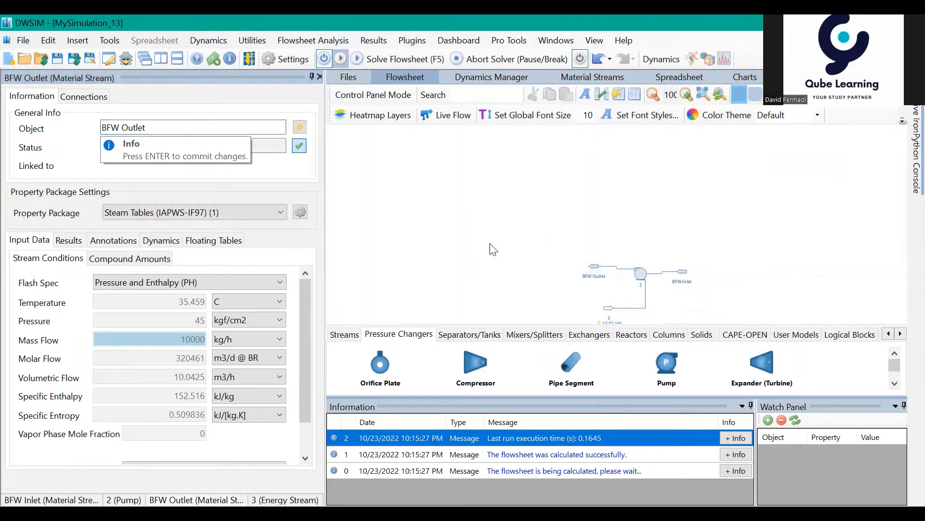
# - Move the BFW Outlet and BFW Inlet streams farther away from the pump on opposite sides of the flowsheet
pyautogui.moveTo(596, 265); pyautogui.dragTo(487, 249)
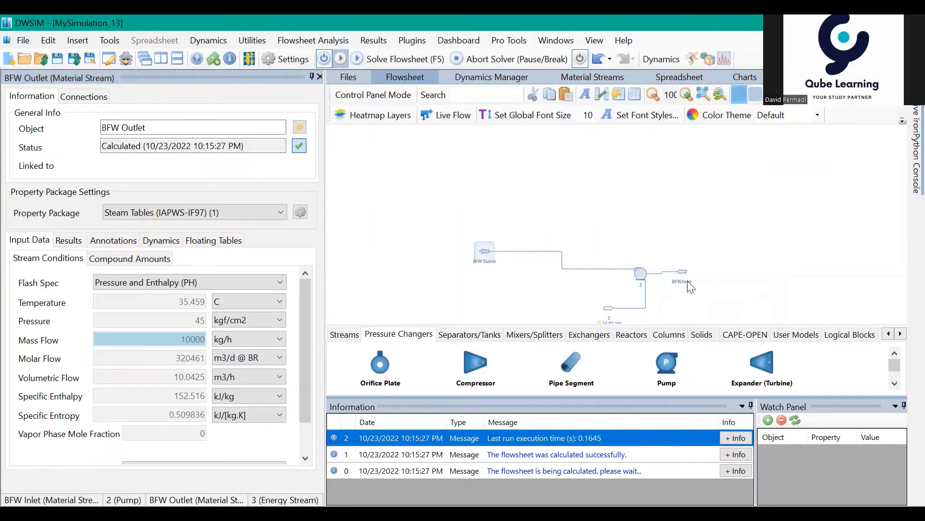
pyautogui.moveTo(683, 273); pyautogui.dragTo(762, 291)
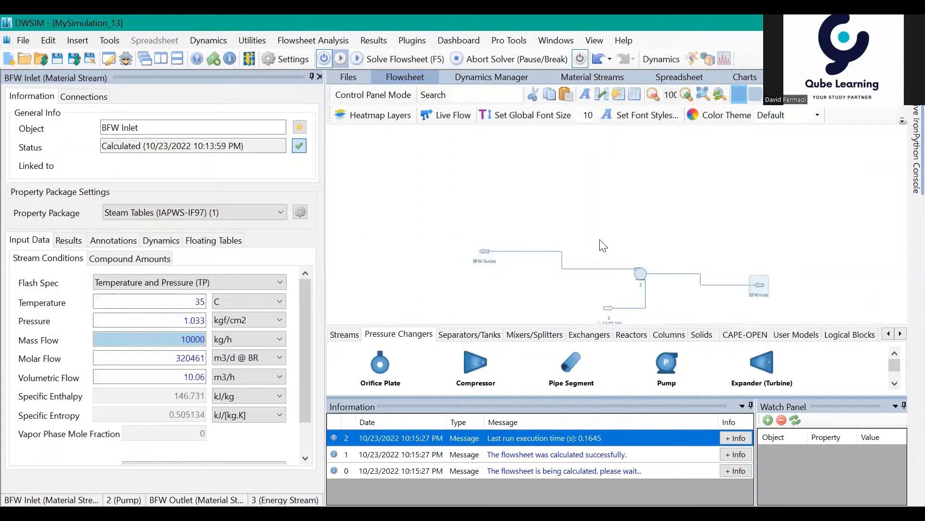
pyautogui.moveTo(495, 250); pyautogui.dragTo(487, 250)
pyautogui.moveTo(648, 206); pyautogui.dragTo(602, 216)
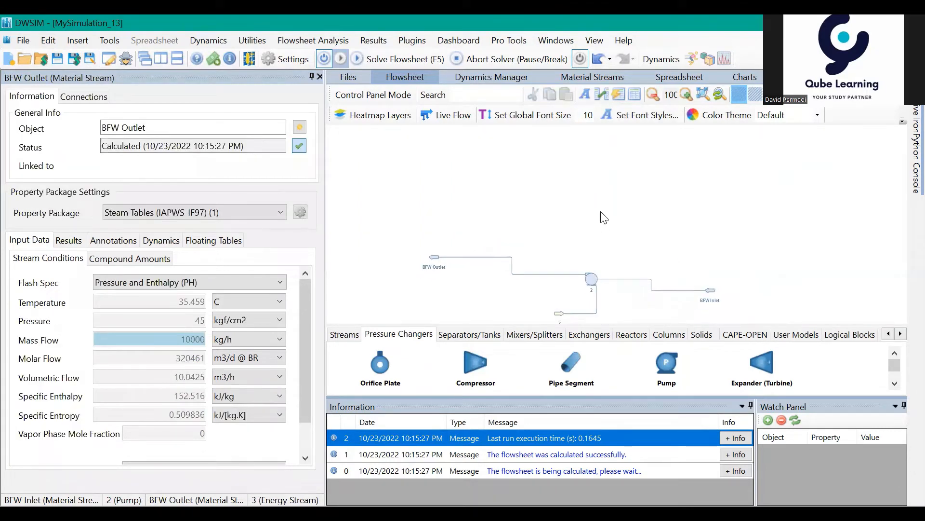
pyautogui.moveTo(435, 267); pyautogui.dragTo(455, 267)
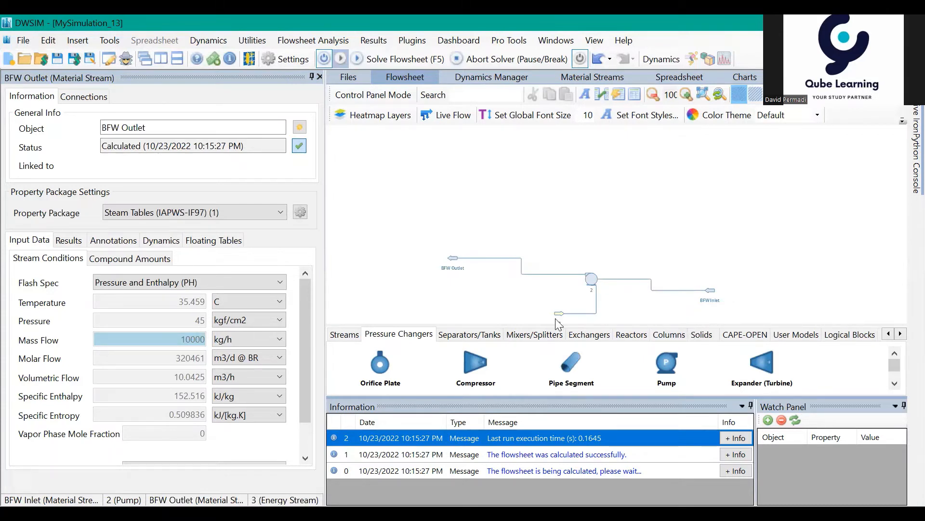
# - Add a heater to the flowsheet just above the BFW Outlet stream
pyautogui.click(577, 332)
pyautogui.moveTo(470, 358); pyautogui.dragTo(439, 208)
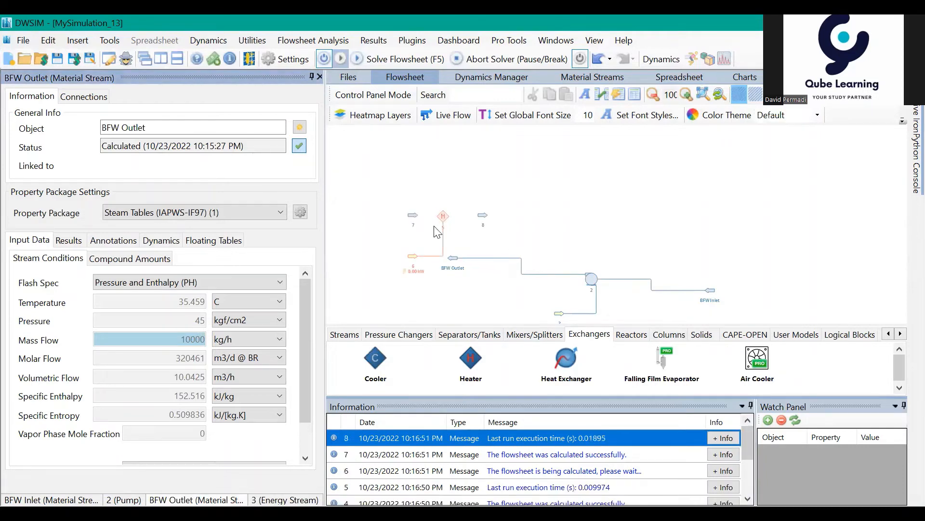
# - Delete the unneeded material streams 8 and 7 beside the heater, and move its energy stream 6 farther from it
pyautogui.click(482, 217)
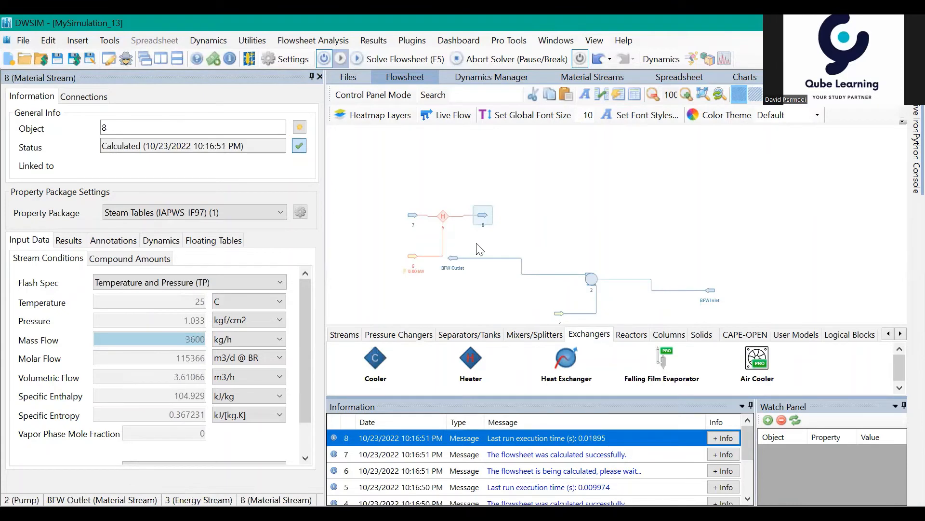
pyautogui.press('Delete')
pyautogui.click(436, 326)
pyautogui.click(414, 215)
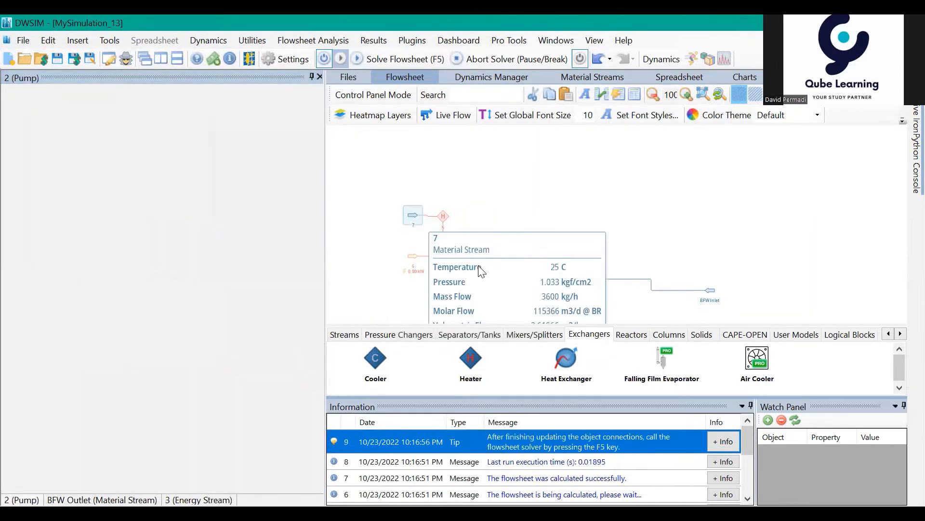
pyautogui.press('Delete')
pyautogui.click(446, 323)
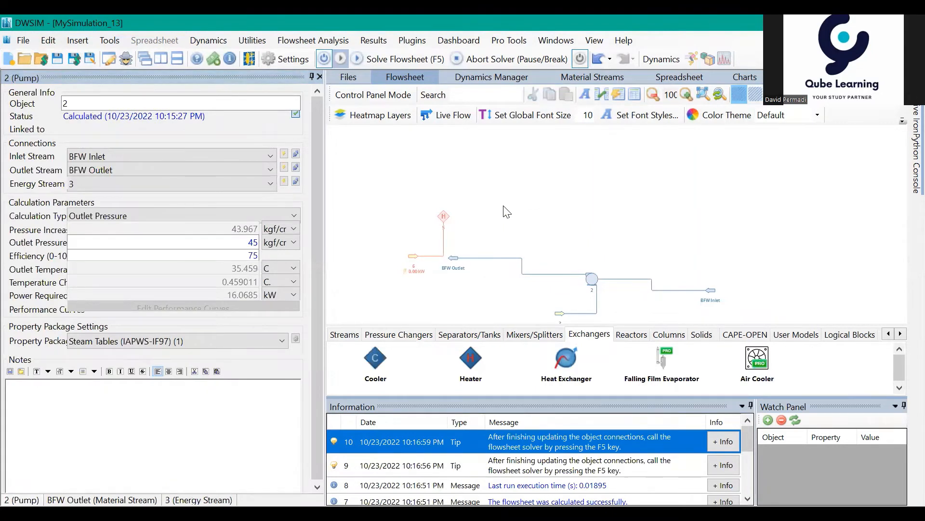
pyautogui.moveTo(412, 257); pyautogui.dragTo(359, 235)
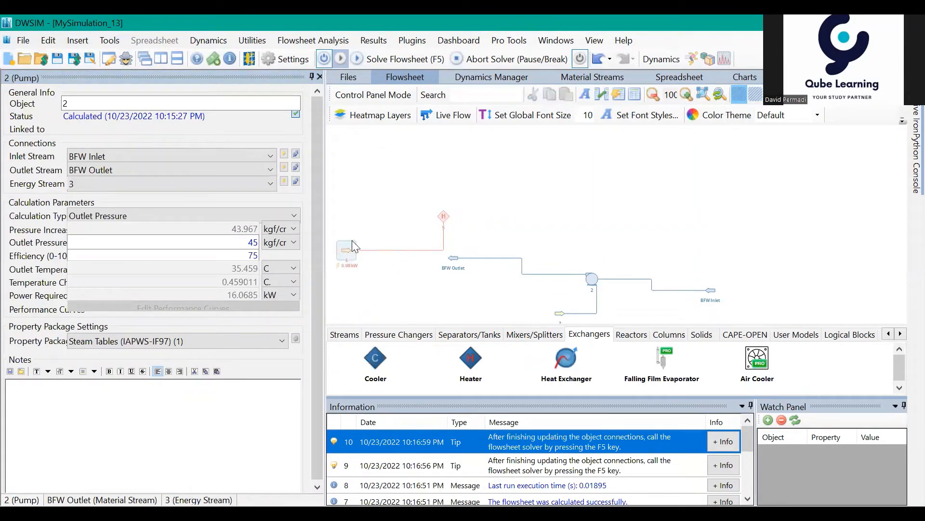
pyautogui.click(487, 231)
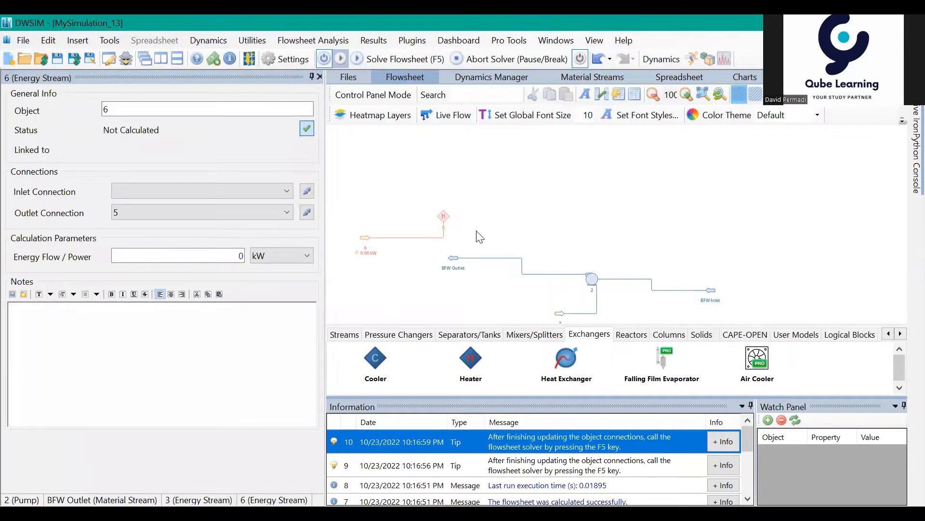
# - Connect BFW Outlet as the heater's inlet stream, and create and connect a new outlet stream for it
pyautogui.click(450, 225)
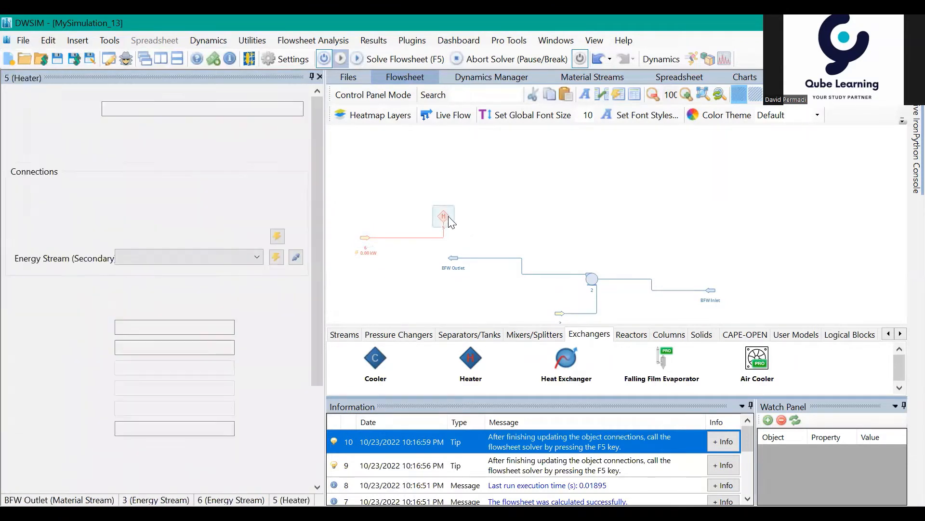
pyautogui.click(170, 195)
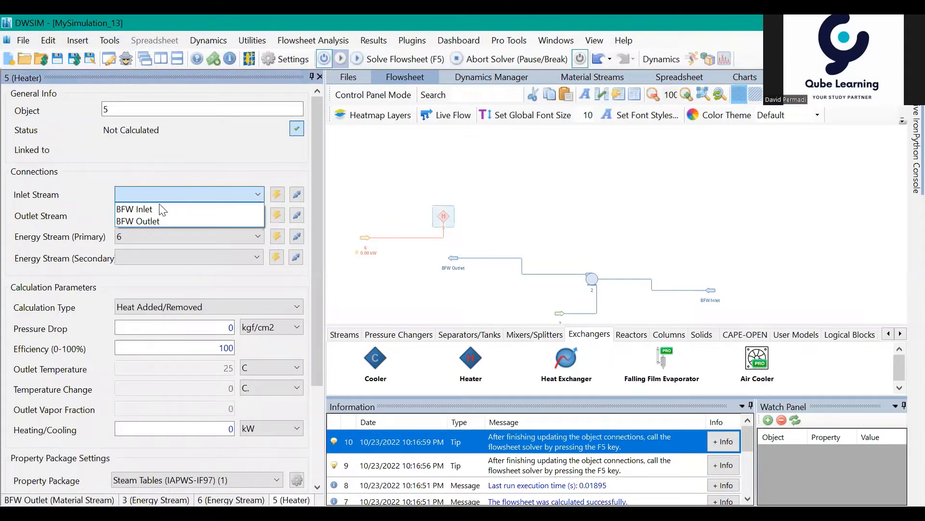
pyautogui.click(159, 222)
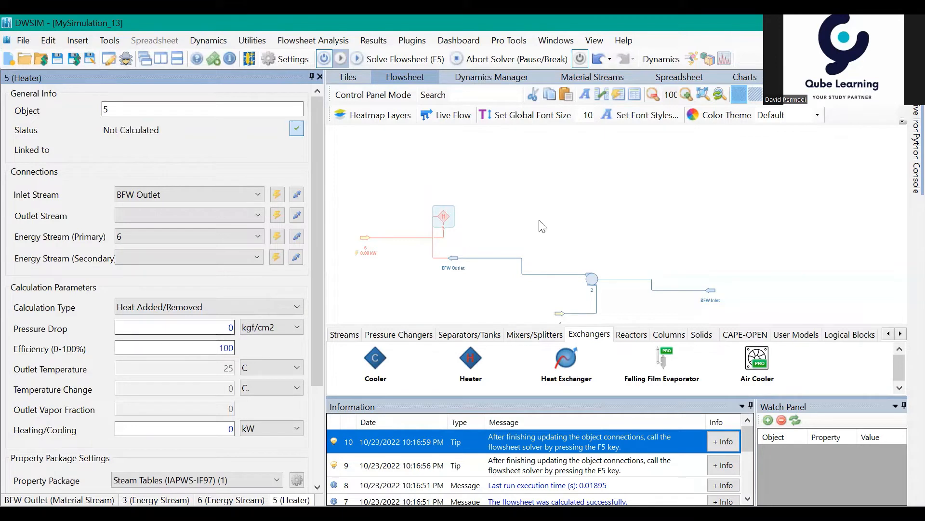
pyautogui.click(279, 216)
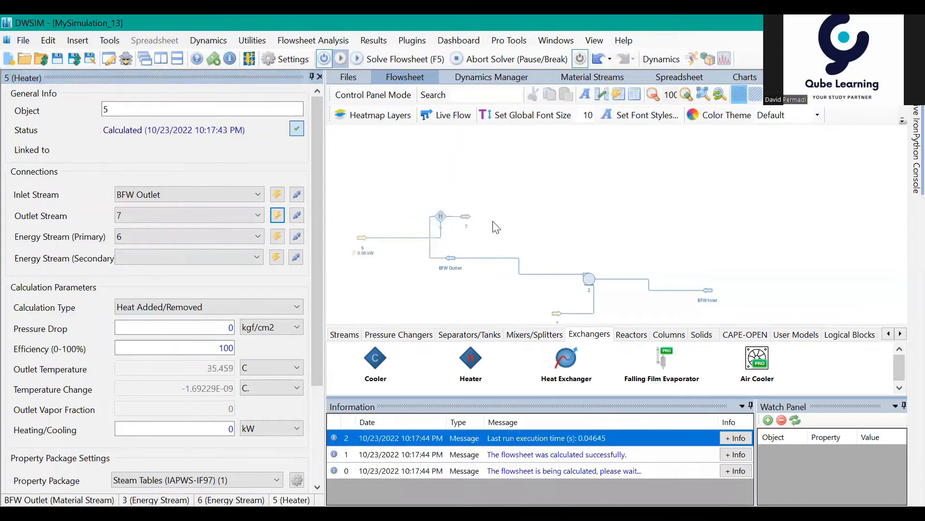
# - Move the heater's outlet stream 7 to a spot directly above the heater
pyautogui.moveTo(466, 222); pyautogui.dragTo(448, 177)
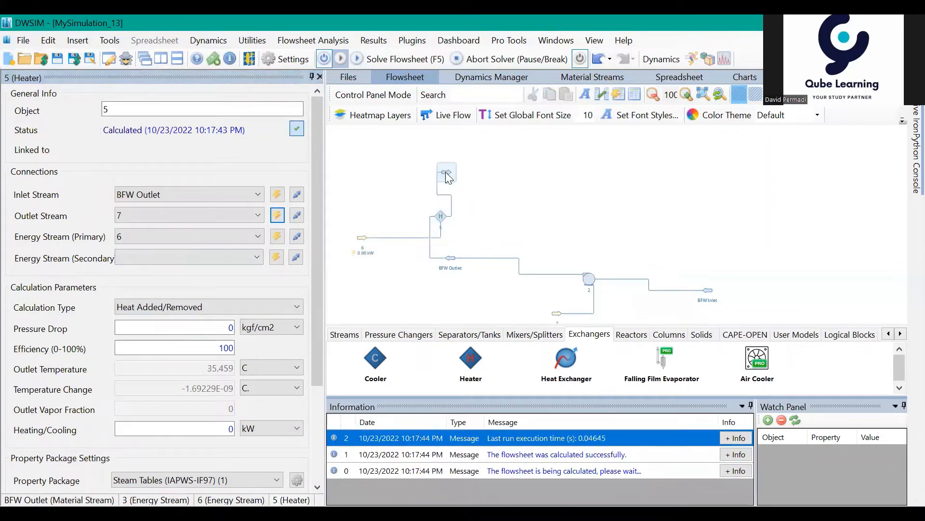
pyautogui.click(446, 169)
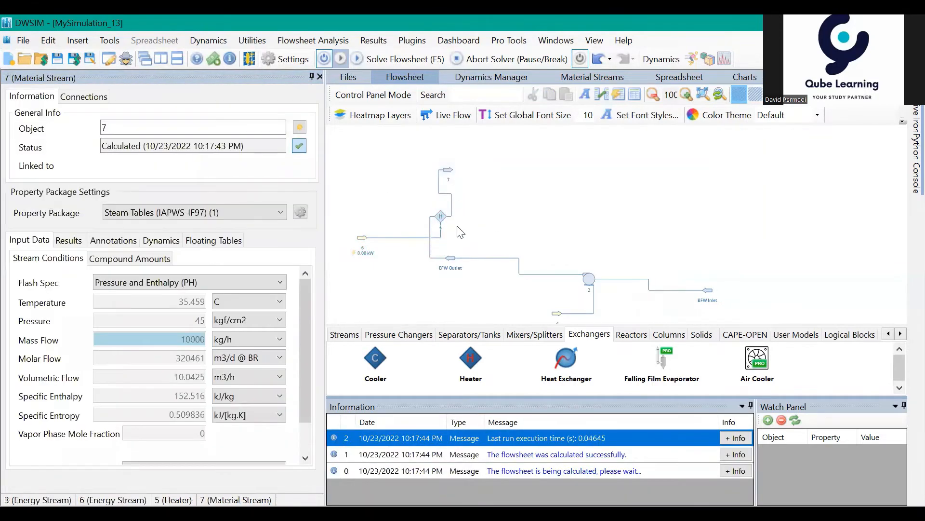
# - Set the heater's calculation type to Outlet Temperature and keep its pressure drop at 0 kgf/cm2
pyautogui.click(443, 216)
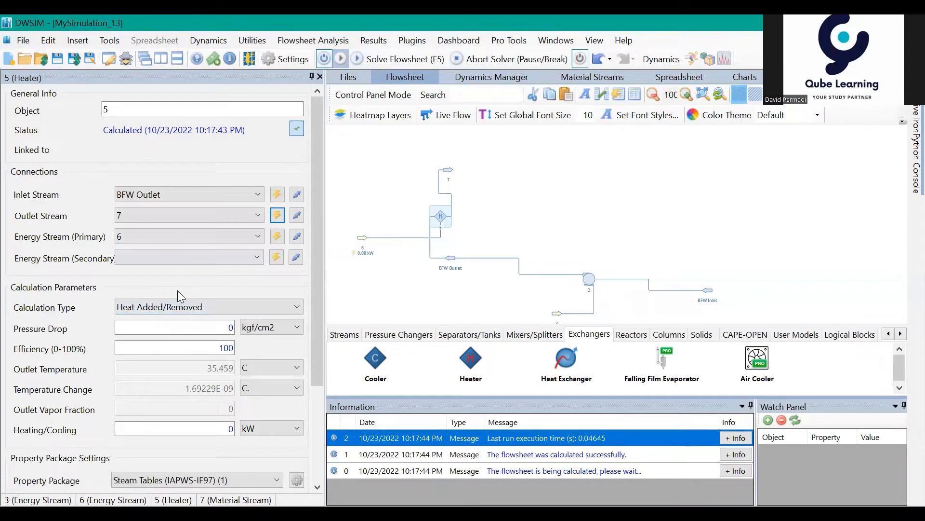
pyautogui.click(164, 305)
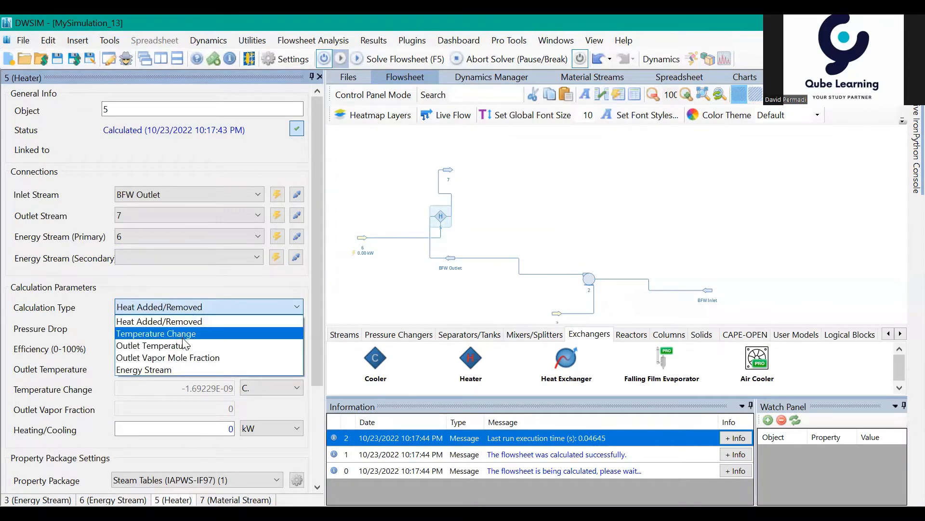
pyautogui.click(177, 346)
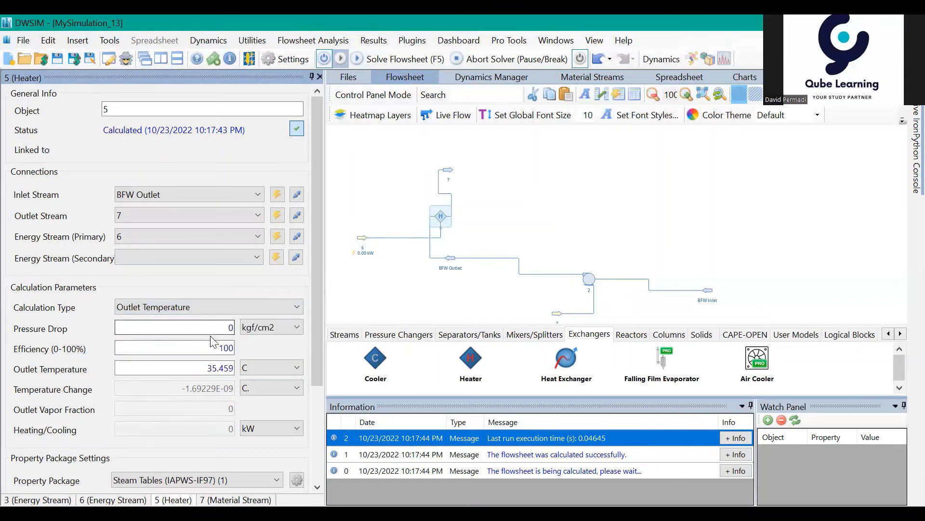
pyautogui.click(231, 330)
pyautogui.write('0')
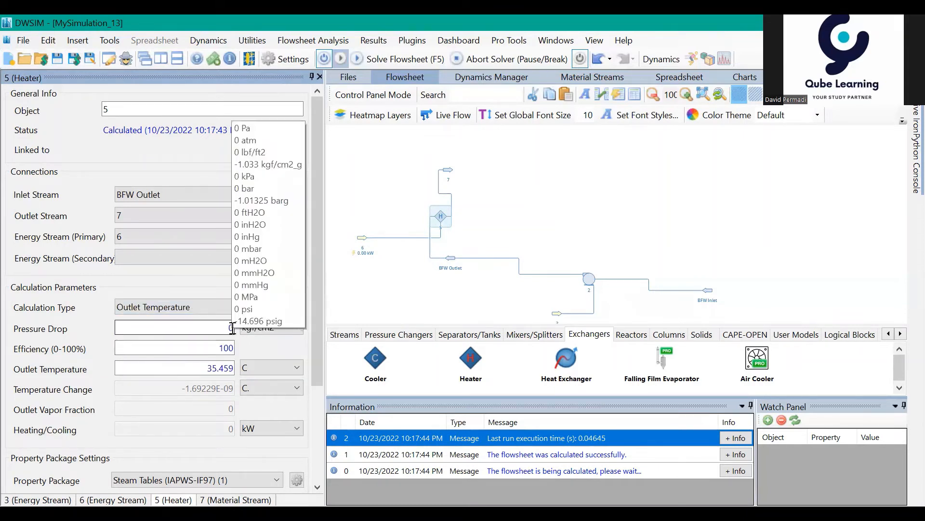
pyautogui.click(233, 328)
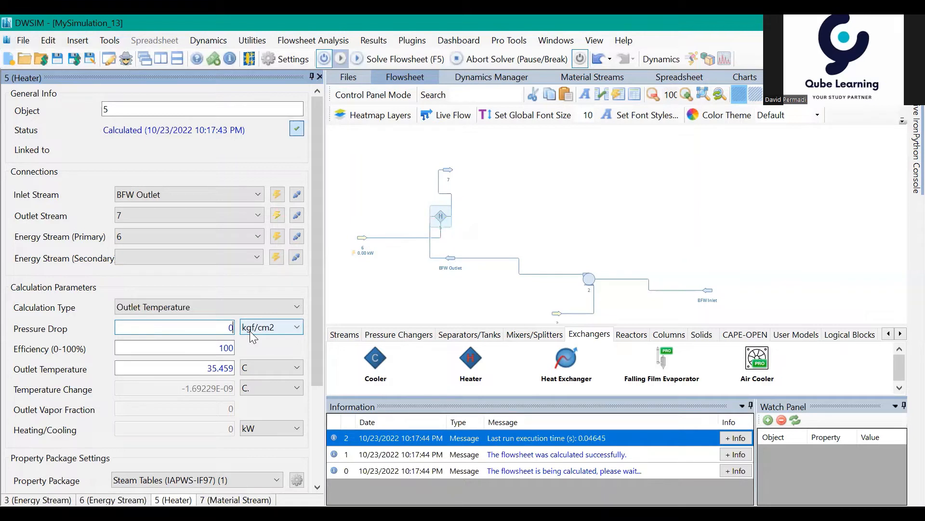
pyautogui.write('.1')
pyautogui.press('BackSpace')
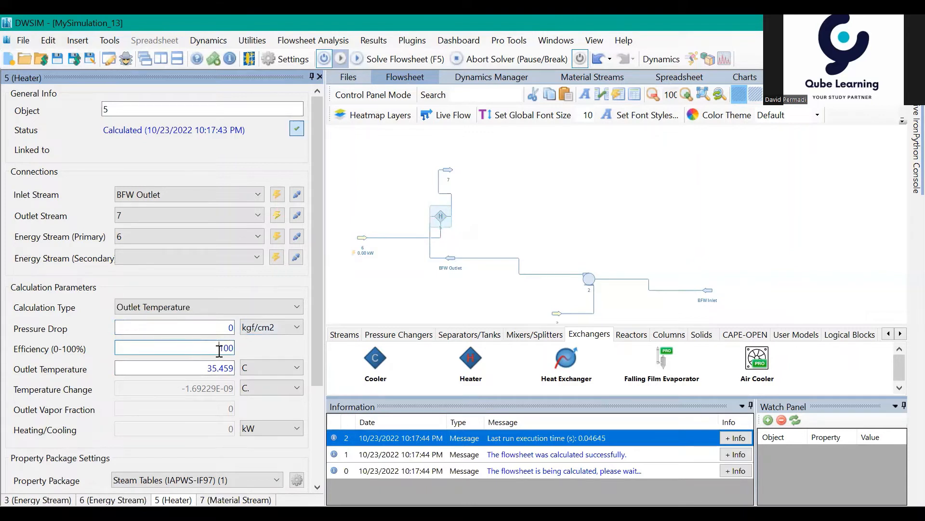
# - Set the heater's outlet temperature to 450 C and recalculate
pyautogui.moveTo(208, 366); pyautogui.dragTo(233, 368)
pyautogui.write('450')
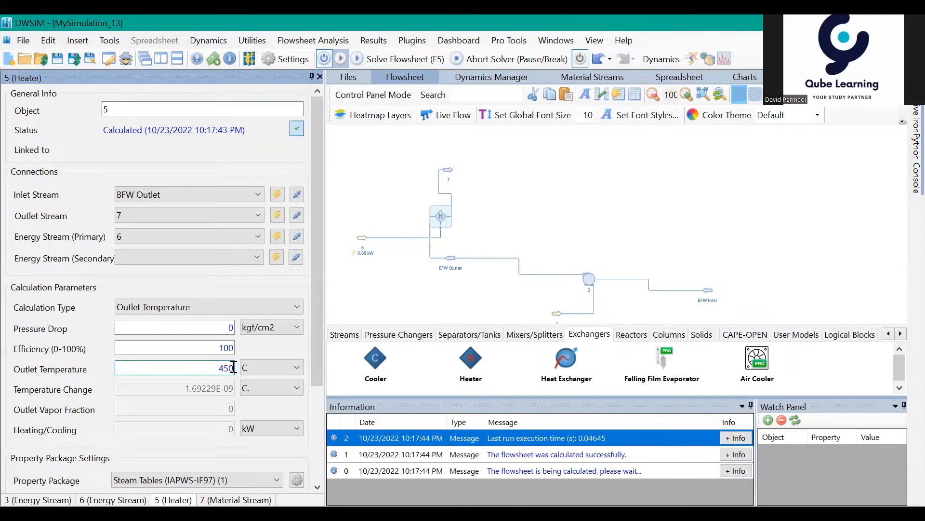
pyautogui.press('Return')
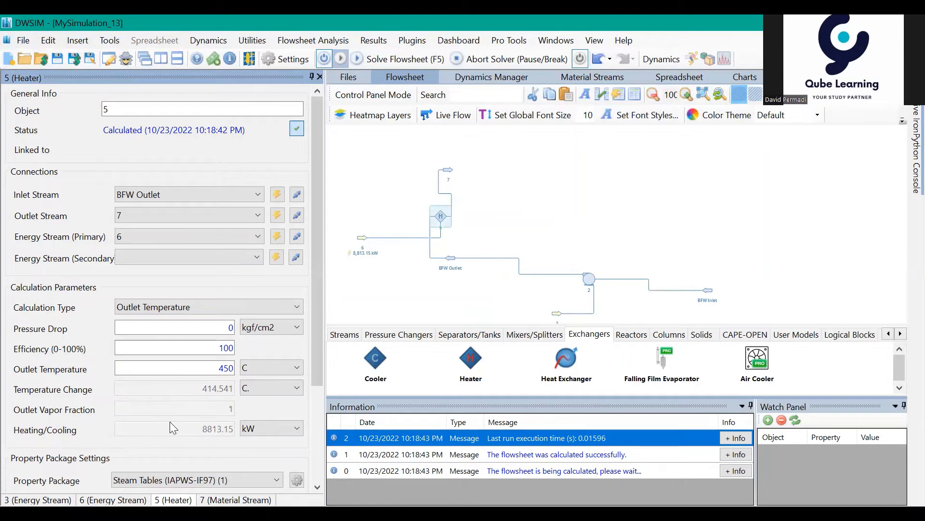
# - Rename the heater's outlet stream 7 as STG Feed
pyautogui.click(455, 195)
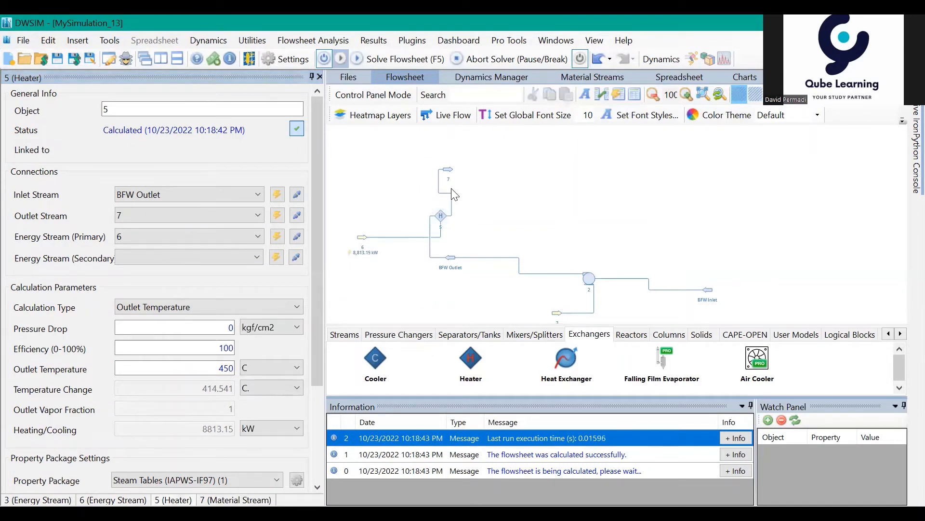
pyautogui.click(451, 172)
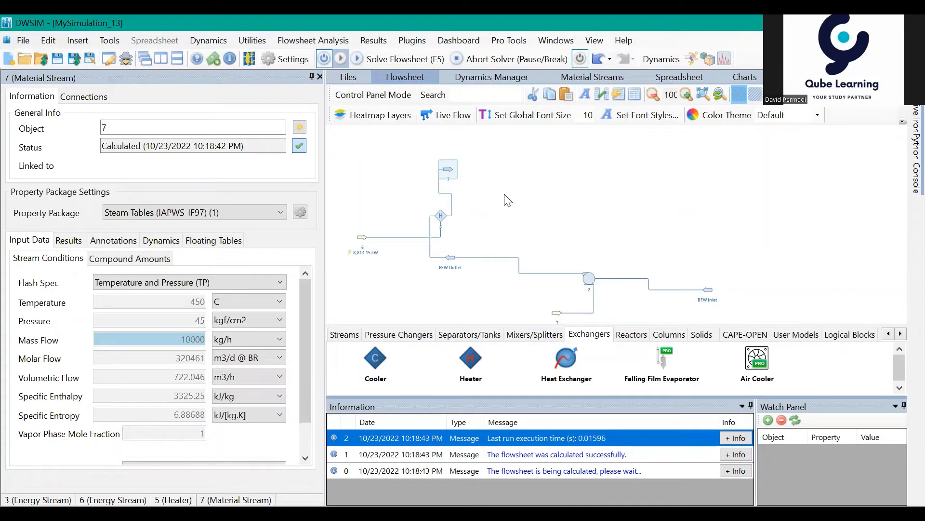
pyautogui.moveTo(452, 169)
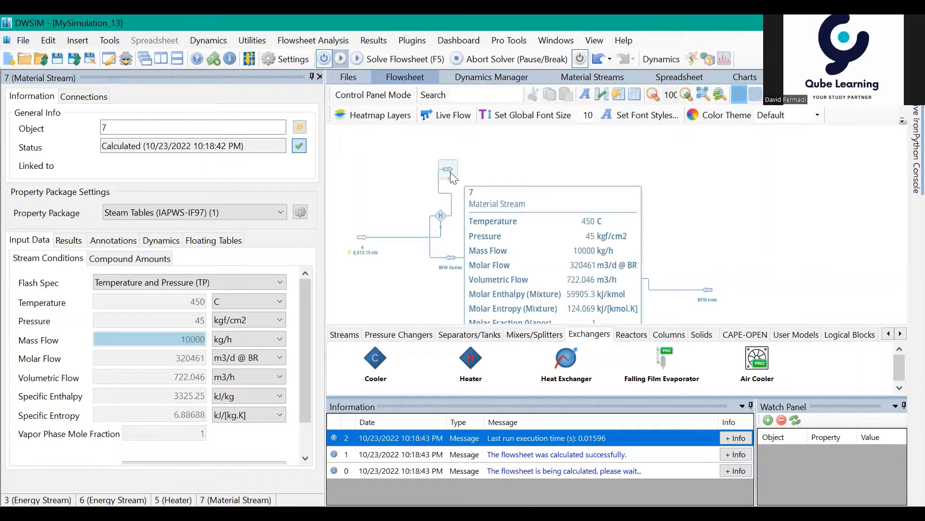
pyautogui.moveTo(117, 129); pyautogui.dragTo(91, 135)
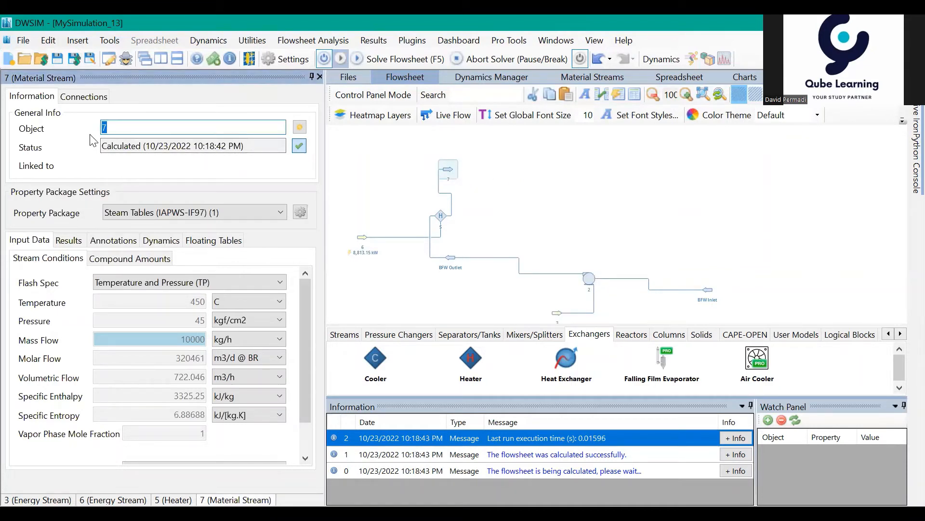
pyautogui.write('Heater')
pyautogui.press('BackSpace')
pyautogui.press('BackSpace')
pyautogui.press('BackSpace')
pyautogui.press('BackSpace')
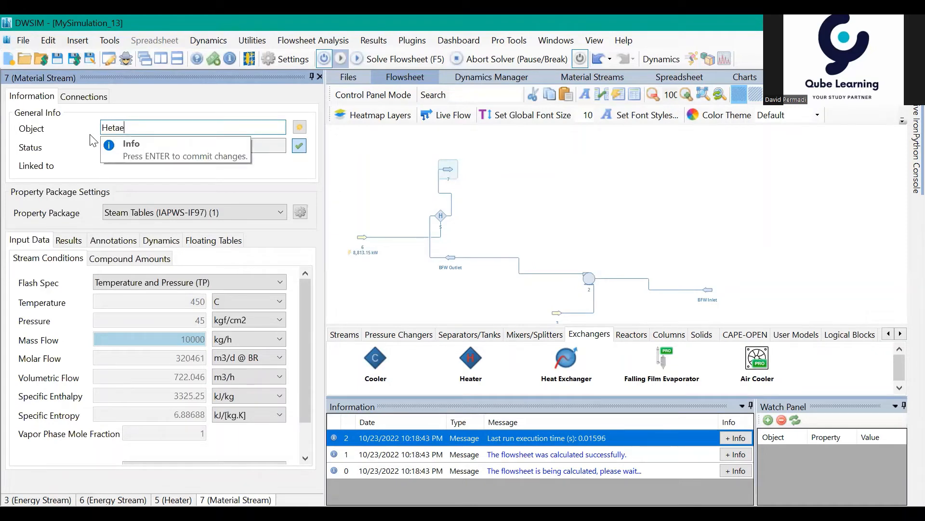
pyautogui.press('BackSpace')
pyautogui.press('BackSpace')
pyautogui.write('Feed')
pyautogui.press('BackSpace')
pyautogui.press('BackSpace')
pyautogui.press('BackSpace')
pyautogui.press('BackSpace')
pyautogui.write('STG Feed')
pyautogui.press('Return')
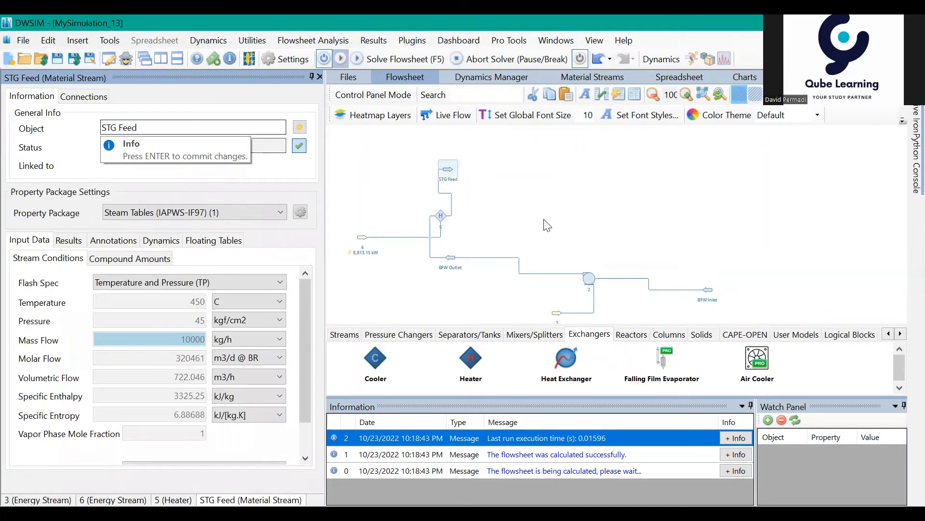
# - Move the STG Feed stream slightly farther above the heater and examine its specific enthalpy in alternative units
pyautogui.moveTo(446, 177)
pyautogui.mouseDown()
pyautogui.moveTo(455, 176)
pyautogui.moveTo(442, 166)
pyautogui.mouseUp()
pyautogui.click(505, 207)
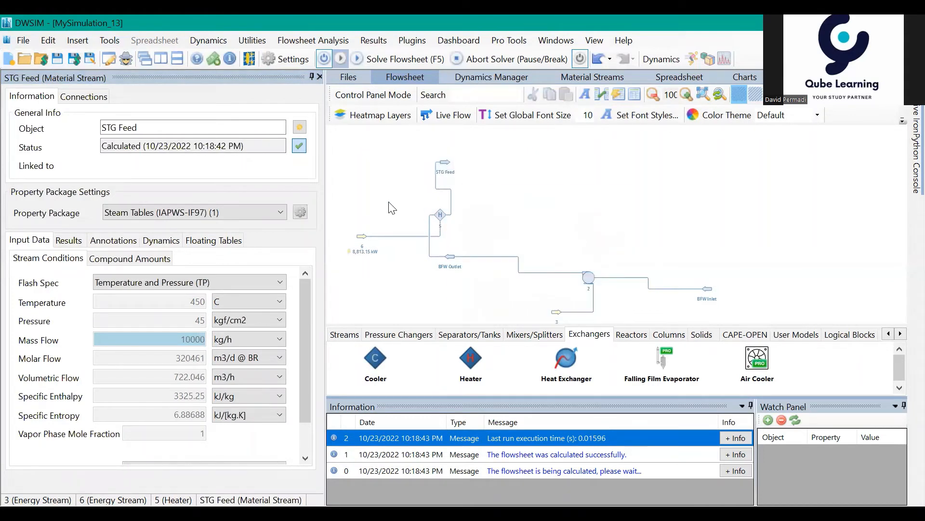
pyautogui.moveTo(445, 159)
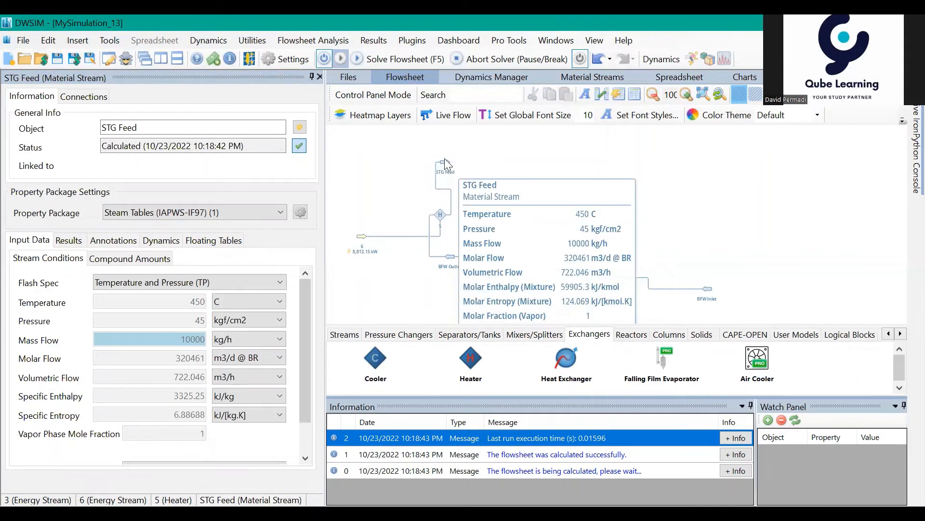
pyautogui.click(444, 160)
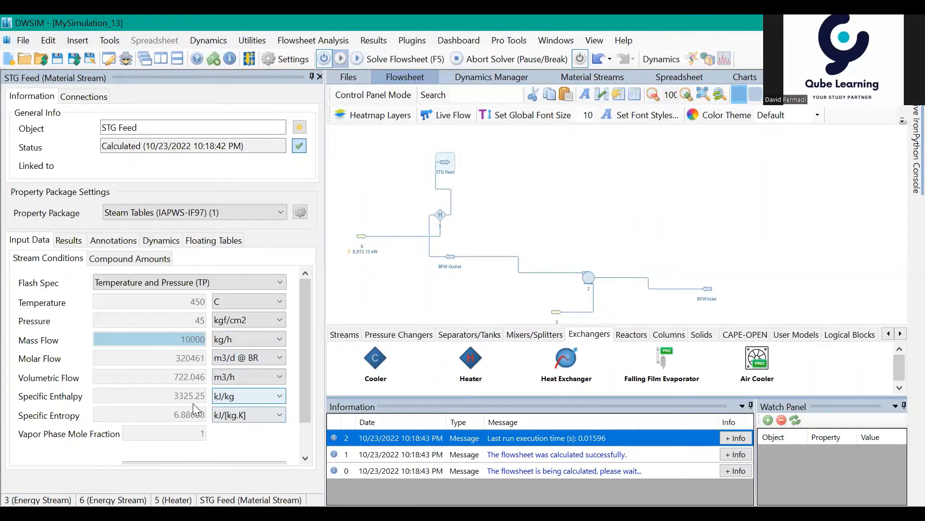
pyautogui.moveTo(181, 403)
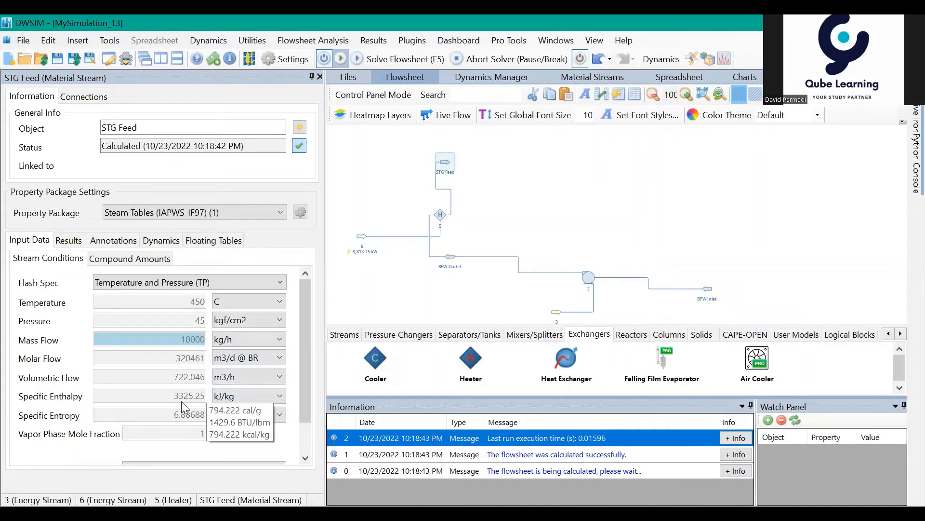
pyautogui.click(534, 203)
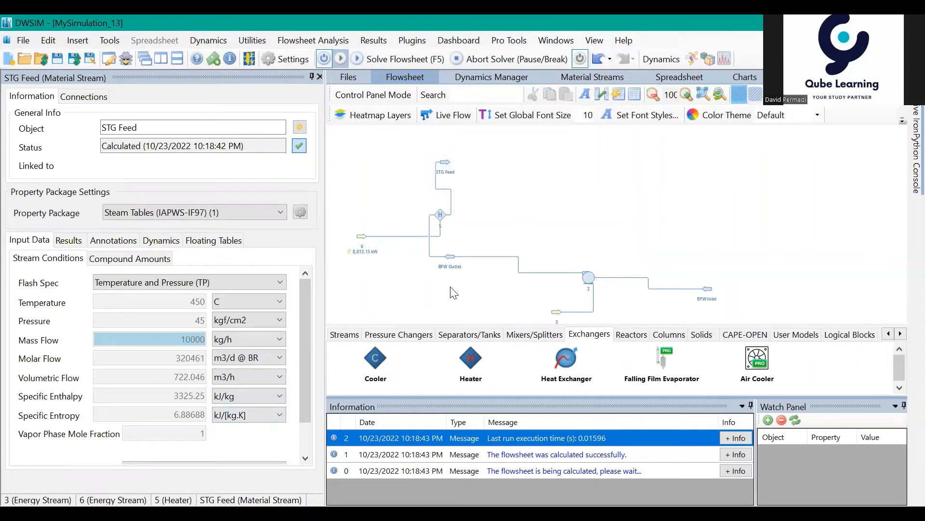
# - Add an Expander (Turbine) to the flowsheet beside the STG Feed stream
pyautogui.click(420, 334)
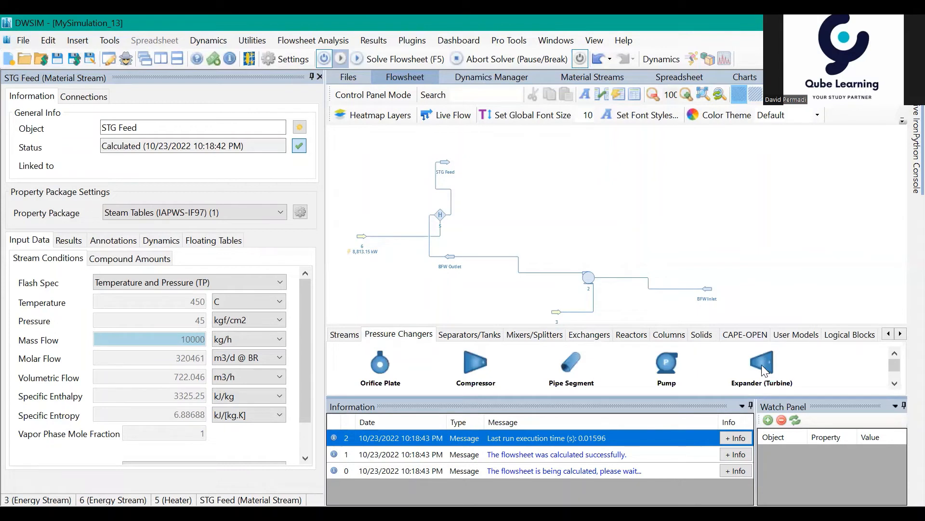
pyautogui.moveTo(762, 370); pyautogui.dragTo(499, 163)
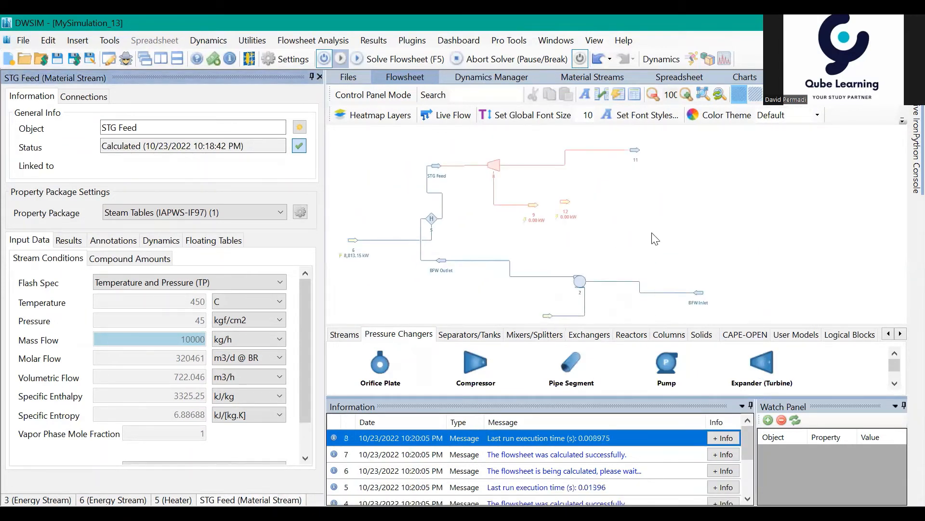
pyautogui.moveTo(641, 225); pyautogui.dragTo(633, 228)
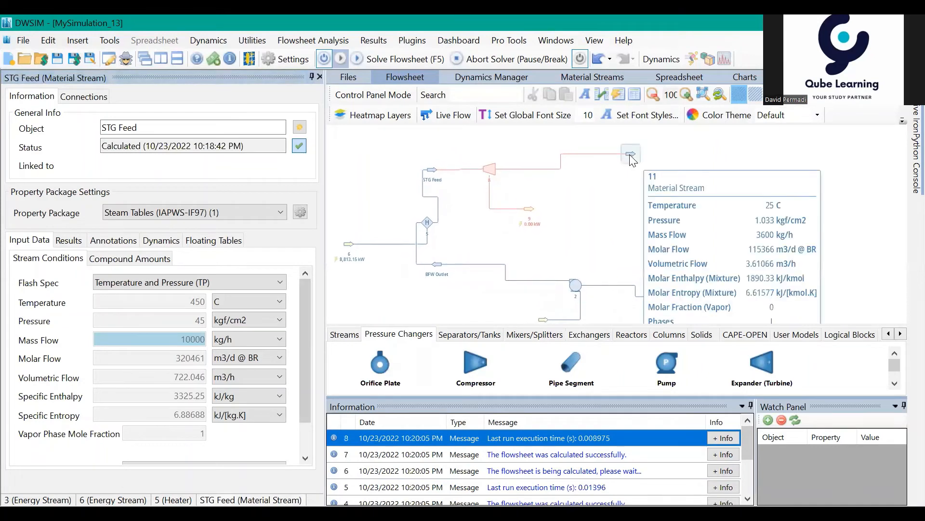
# - Move the turbine's outlet stream 11 closer to the turbine and roughly level with it
pyautogui.moveTo(632, 160); pyautogui.dragTo(602, 169)
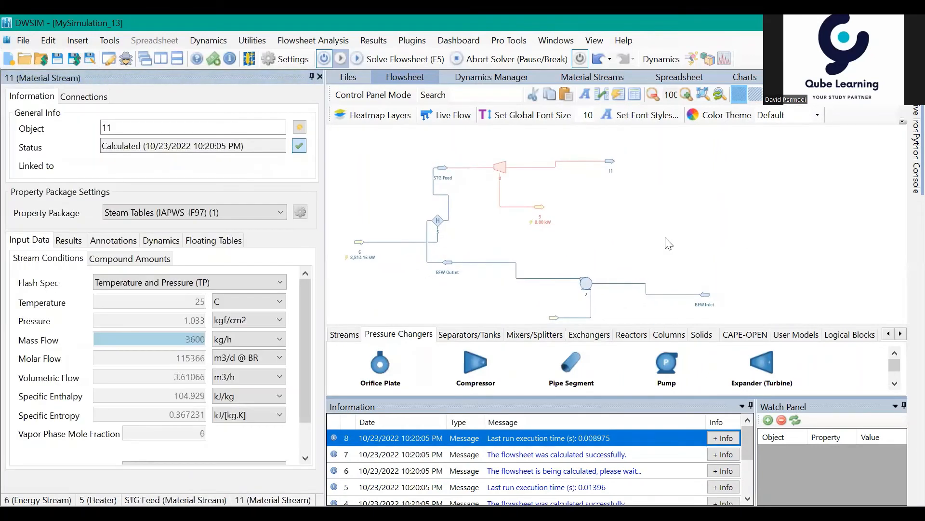
pyautogui.moveTo(666, 237); pyautogui.dragTo(669, 237)
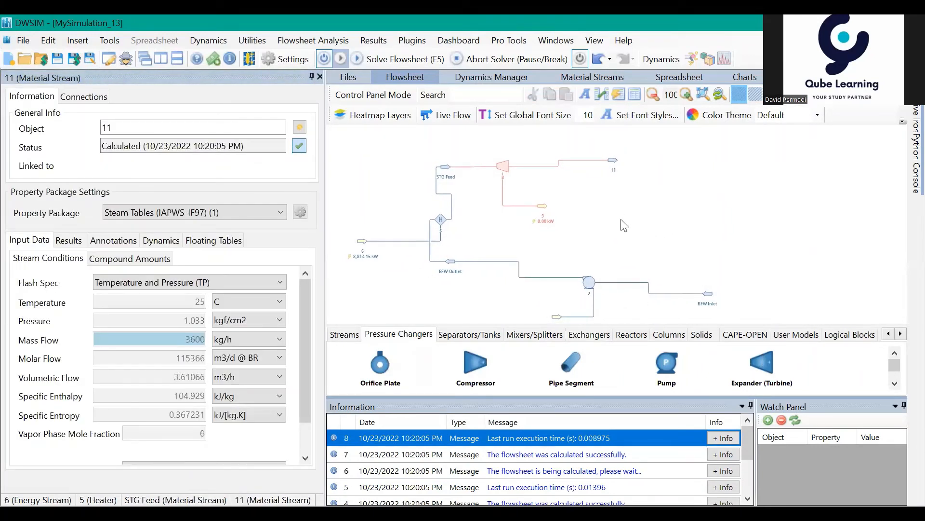
pyautogui.scroll(2, 624, 225)
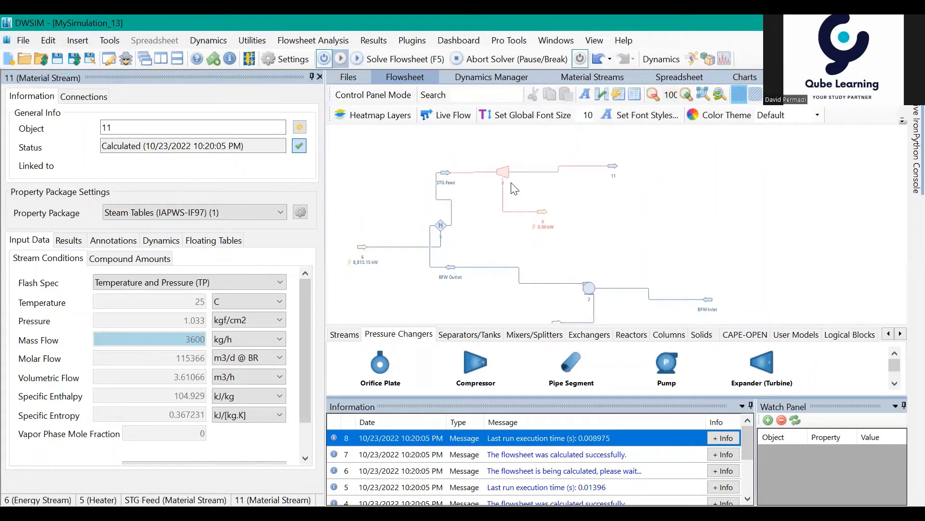
pyautogui.moveTo(629, 211)
pyautogui.mouseDown()
pyautogui.moveTo(649, 202)
pyautogui.moveTo(639, 208)
pyautogui.mouseUp()
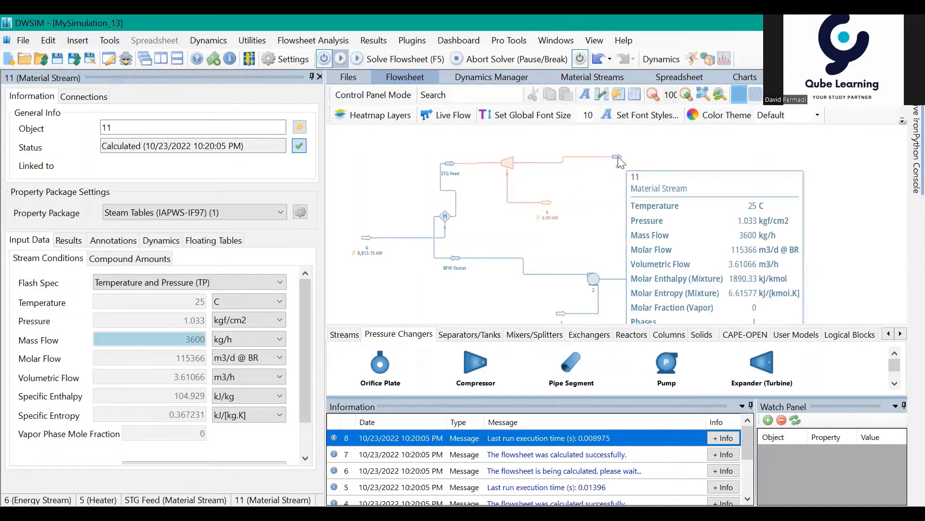
pyautogui.moveTo(617, 157)
pyautogui.mouseDown()
pyautogui.moveTo(601, 162)
pyautogui.moveTo(618, 159)
pyautogui.mouseUp()
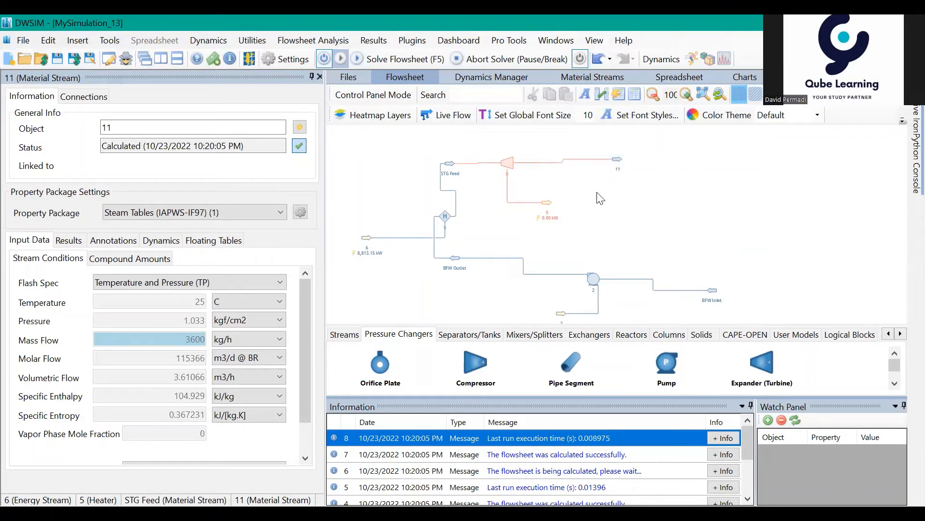
# - Keep Outlet Pressure as the turbine's calculation type and Adiabatic as its thermodynamic process
pyautogui.click(515, 166)
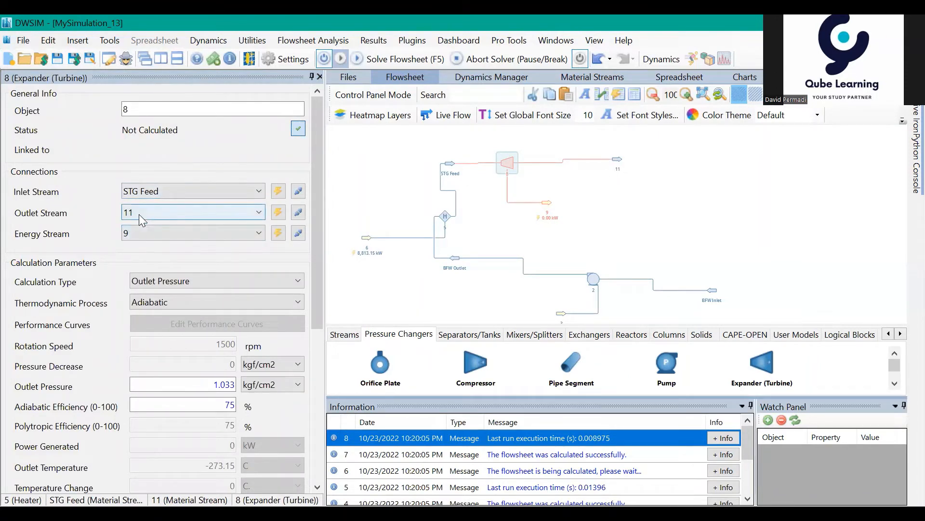
pyautogui.click(164, 280)
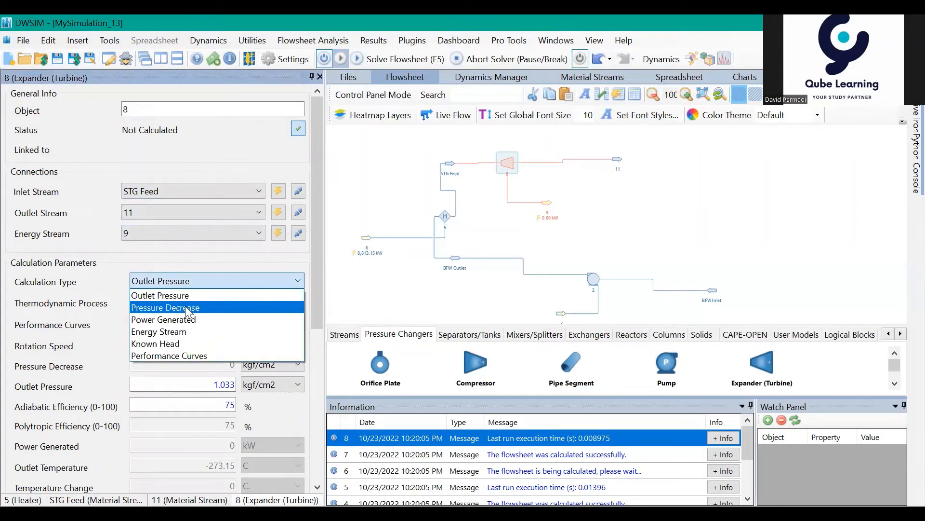
pyautogui.click(210, 280)
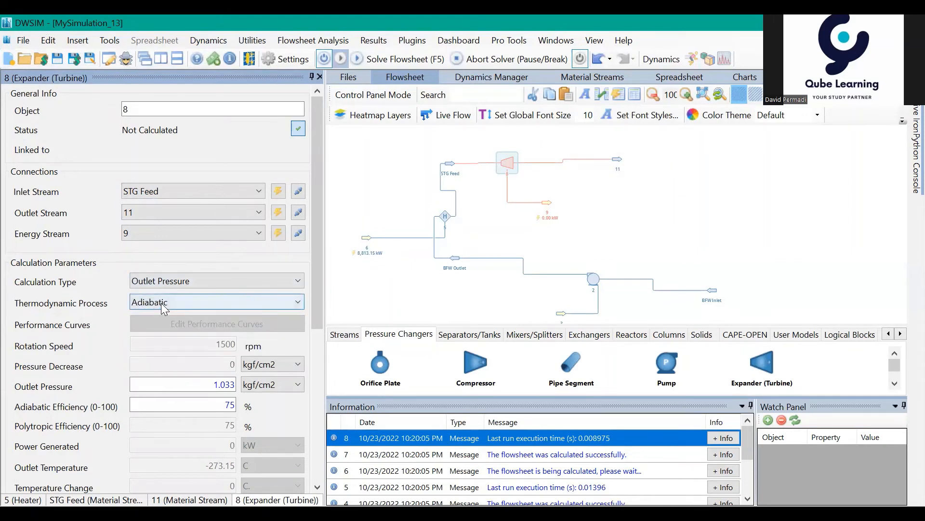
pyautogui.click(164, 303)
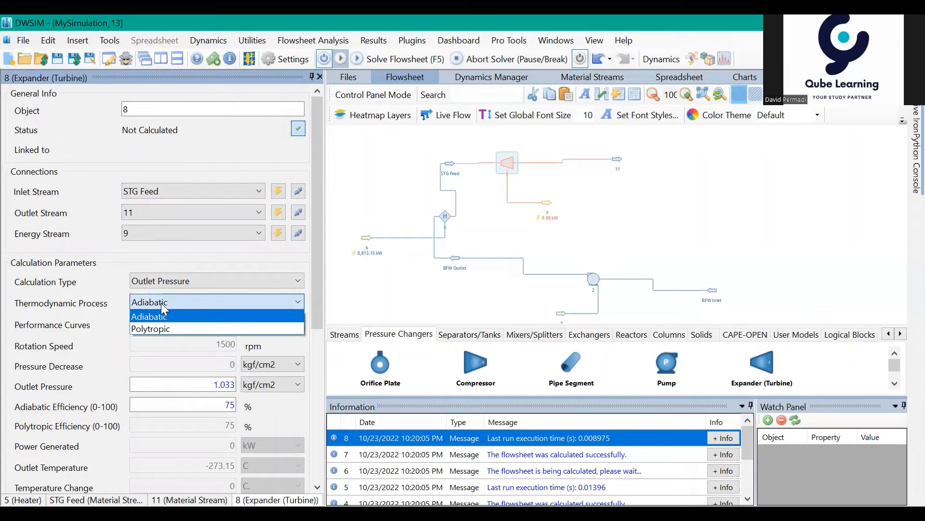
pyautogui.click(161, 303)
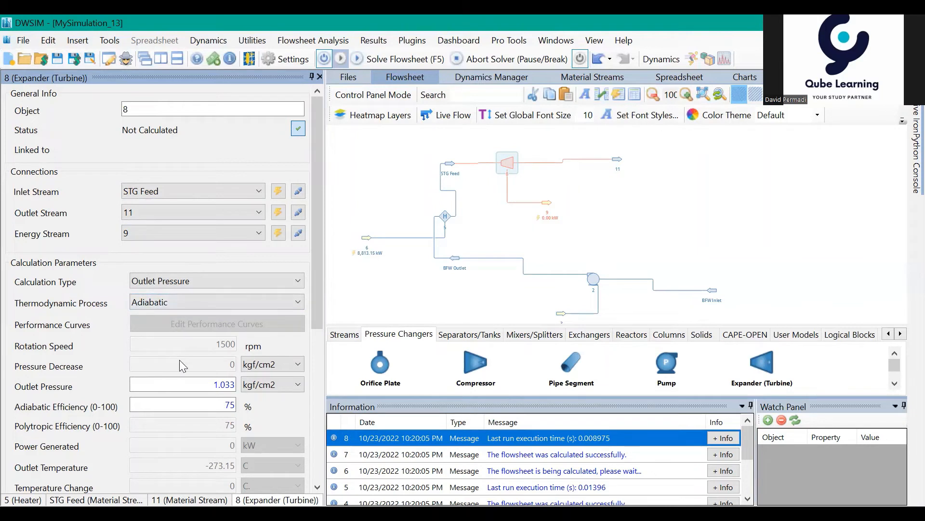
# - Set the turbine's outlet pressure to 1.8 kgf/cm2 and let the flowsheet recalculate
pyautogui.moveTo(190, 384); pyautogui.dragTo(237, 384)
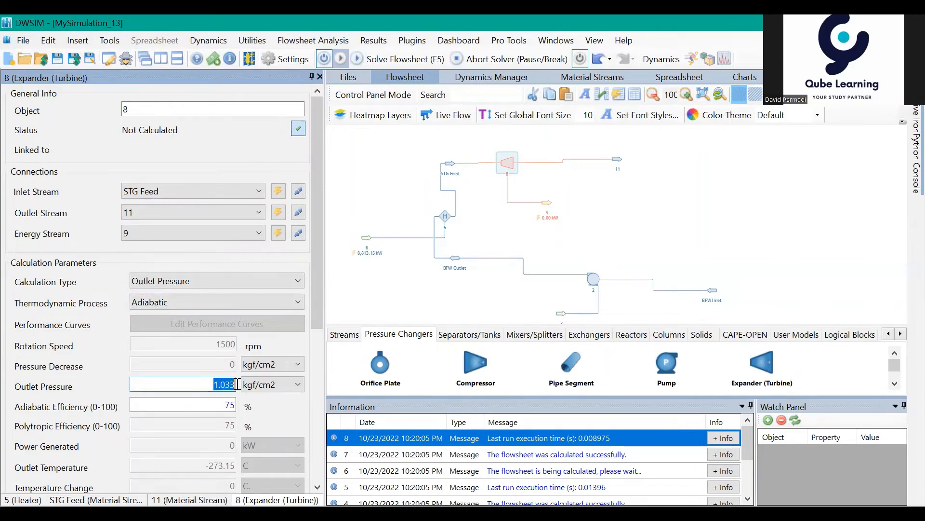
pyautogui.rightClick(210, 388)
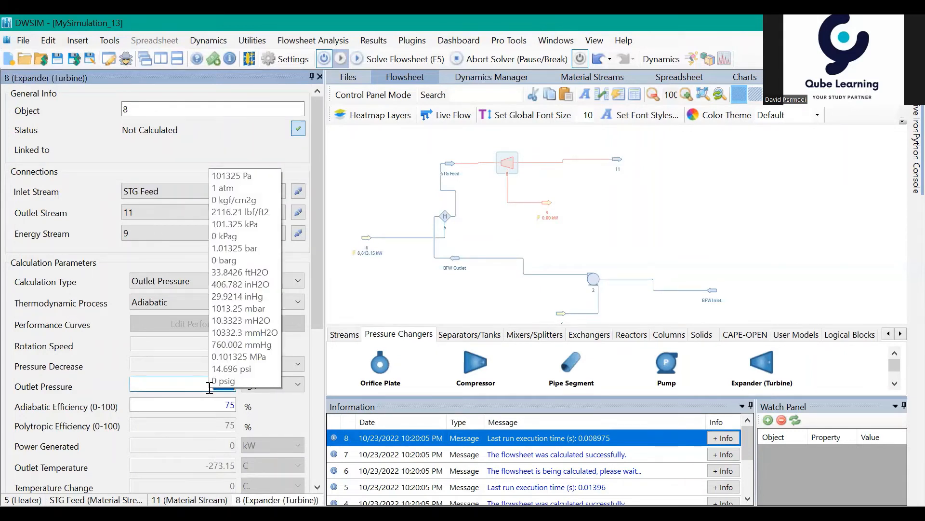
pyautogui.press('BackSpace')
pyautogui.write('1.8')
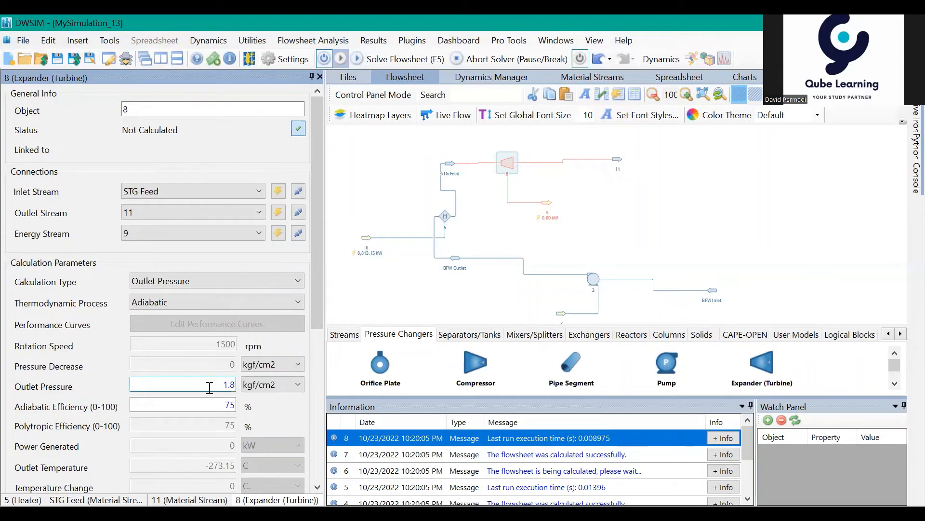
pyautogui.press('Return')
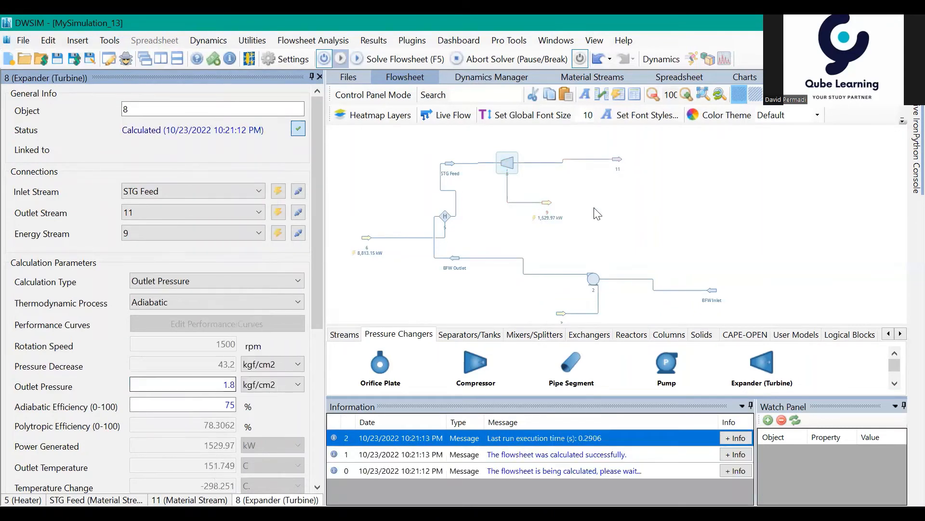
# - Move the turbine's energy stream 9 slightly closer to the turbine
pyautogui.click(604, 218)
pyautogui.moveTo(606, 224); pyautogui.dragTo(597, 219)
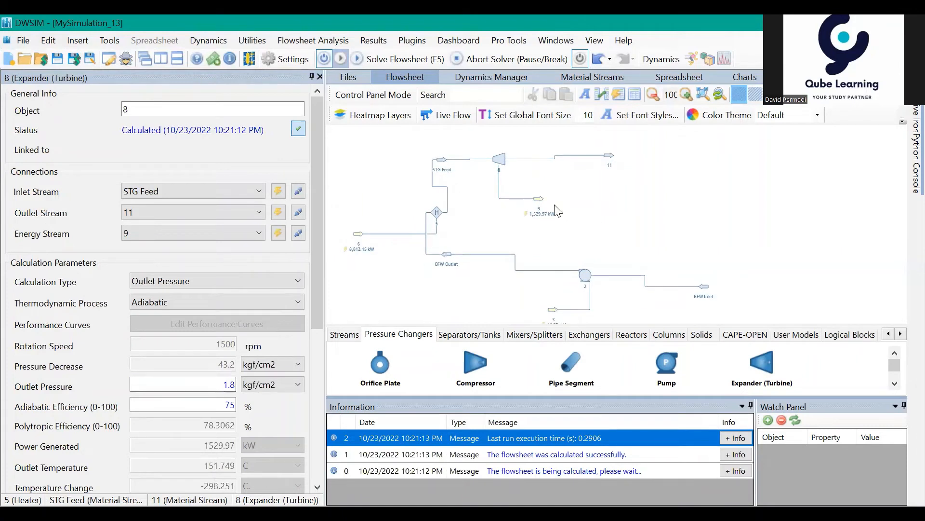
pyautogui.moveTo(538, 199); pyautogui.dragTo(534, 193)
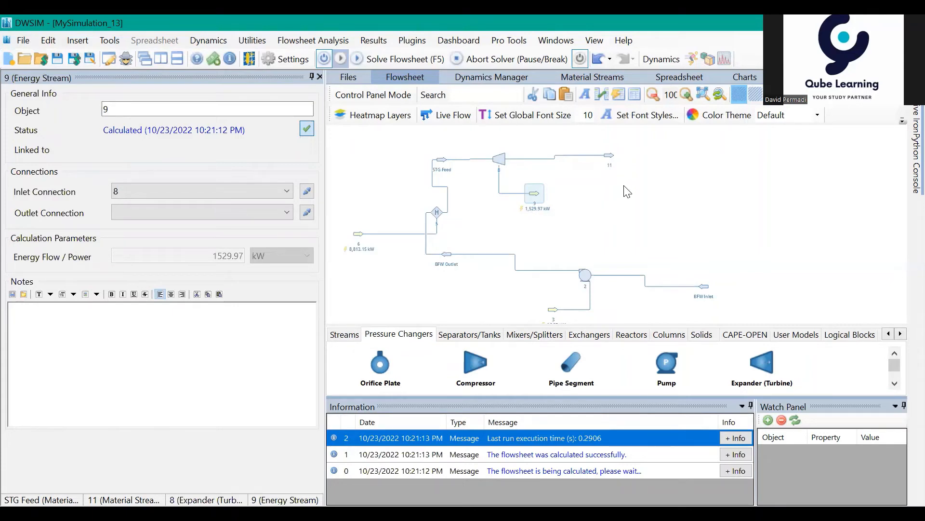
# - Move outlet stream 11 roughly level with the turbine and examine its temperature and pressure, including the temperature in alternative units
pyautogui.moveTo(613, 160); pyautogui.dragTo(605, 168)
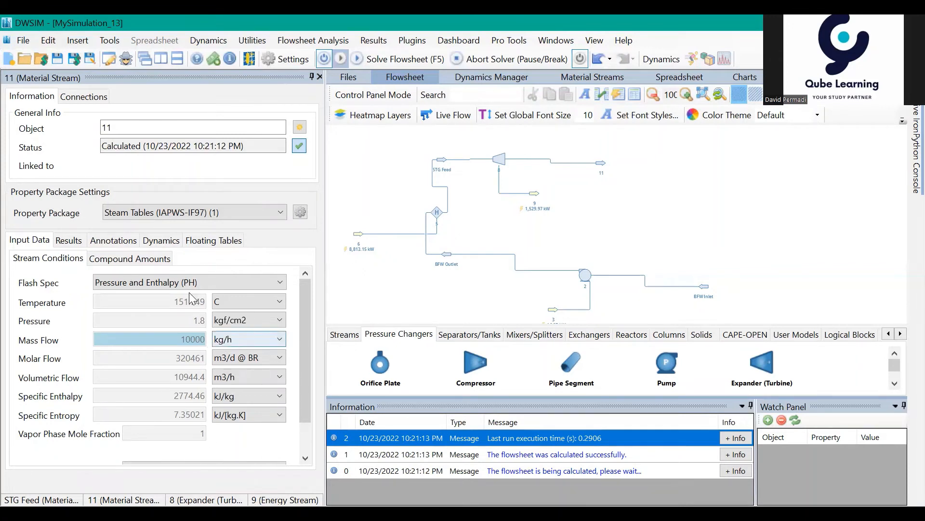
pyautogui.moveTo(105, 322)
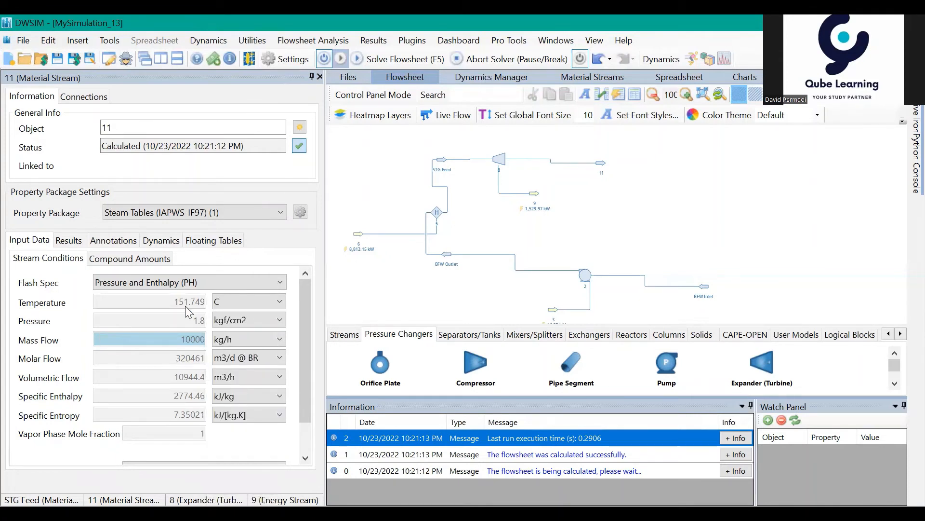
pyautogui.moveTo(185, 305)
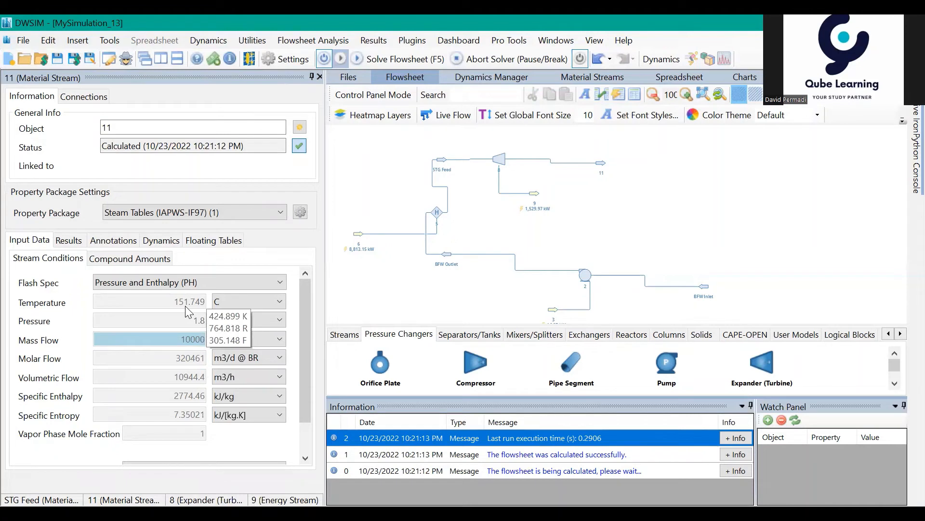
pyautogui.moveTo(192, 323)
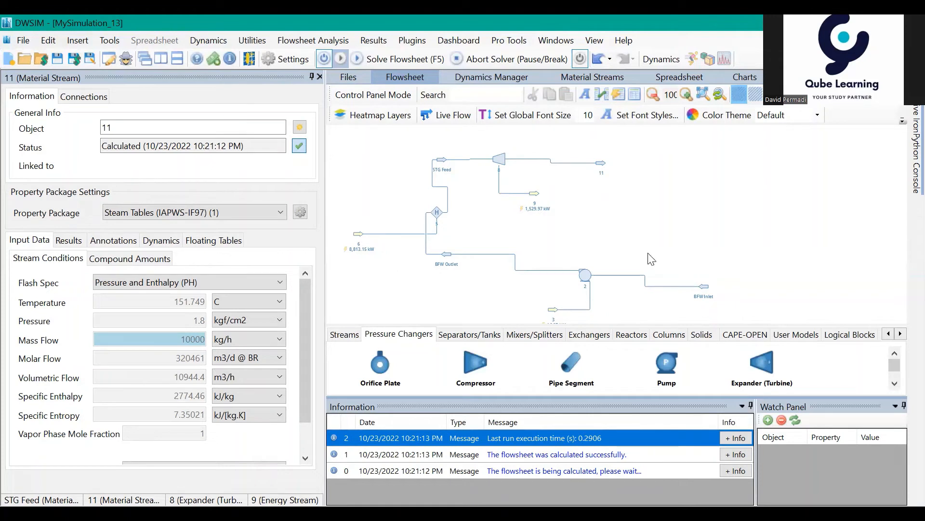
# - Move stream 11 and the turbine farther away from the STG Feed stream to widen the layout
pyautogui.moveTo(711, 290); pyautogui.dragTo(691, 277)
pyautogui.moveTo(581, 150); pyautogui.dragTo(641, 139)
pyautogui.moveTo(485, 156); pyautogui.dragTo(533, 156)
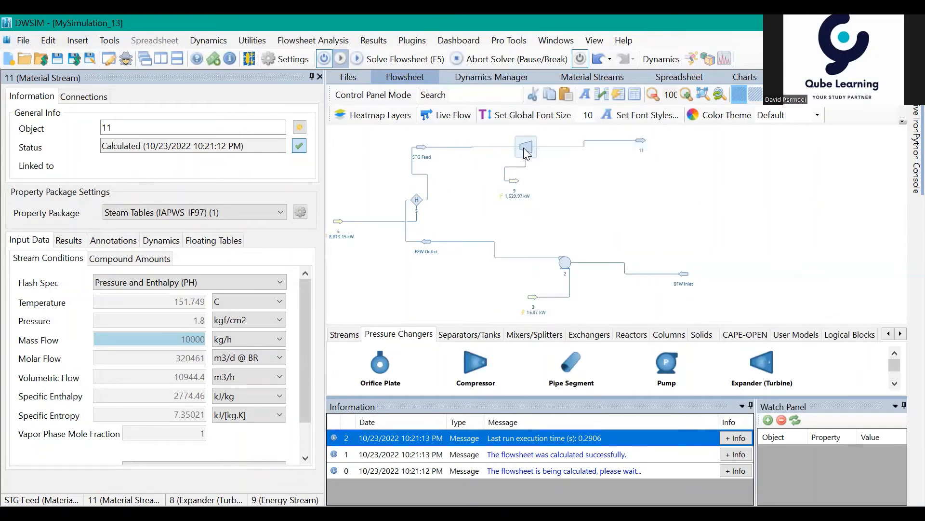
# - Rename the turbine's outlet material stream as STG Outlet
pyautogui.click(642, 141)
pyautogui.moveTo(144, 128); pyautogui.dragTo(100, 128)
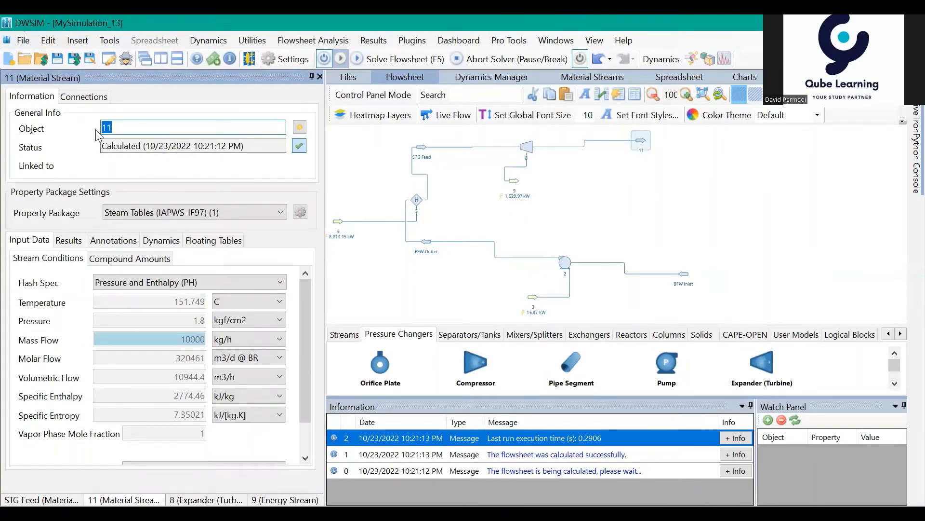
pyautogui.write('C')
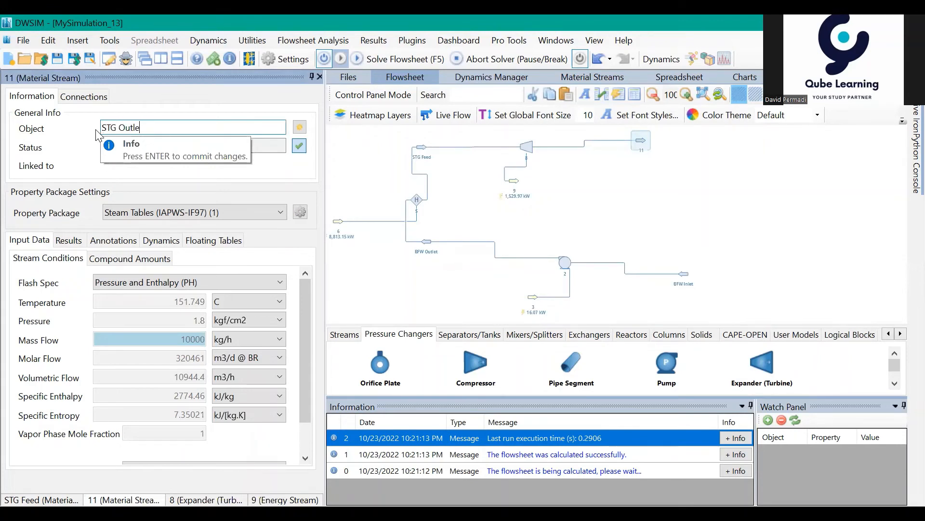
pyautogui.press('Return')
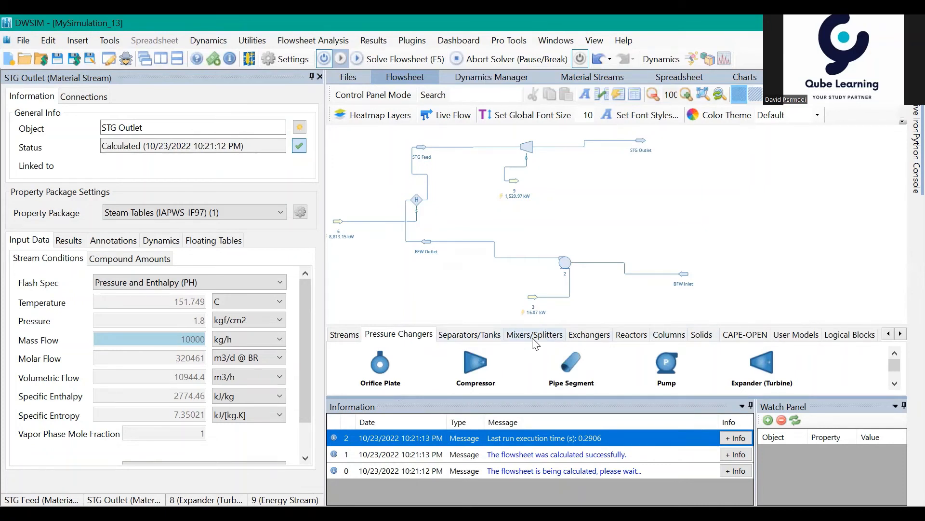
# - Add a Cooler to the flowsheet just below the STG Outlet stream
pyautogui.click(588, 338)
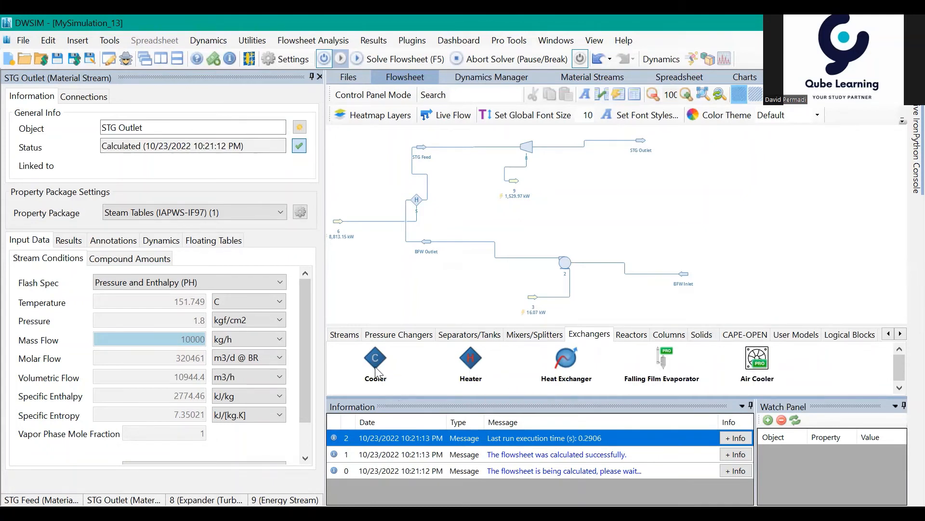
pyautogui.moveTo(375, 369); pyautogui.dragTo(654, 195)
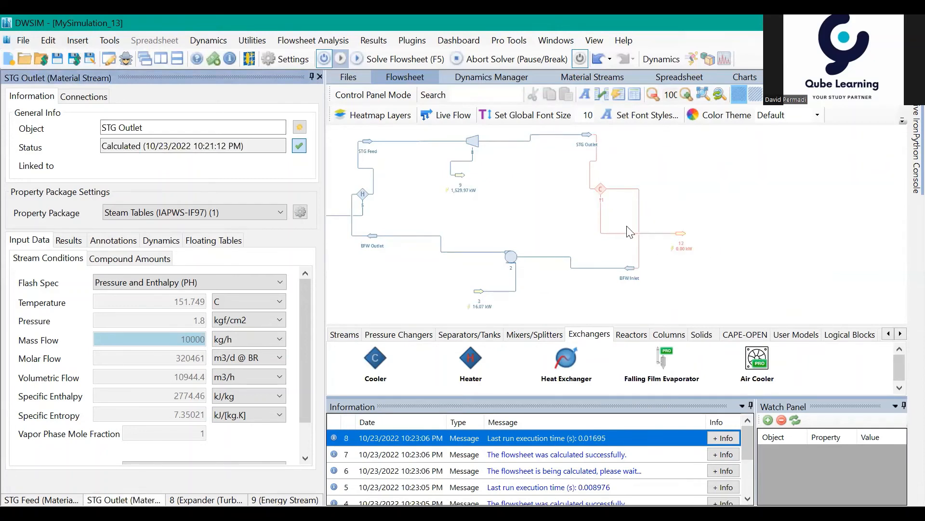
# - Disconnect the BFW Inlet stream from the cooler's outlet and move energy stream 12 closer to the cooler
pyautogui.click(602, 192)
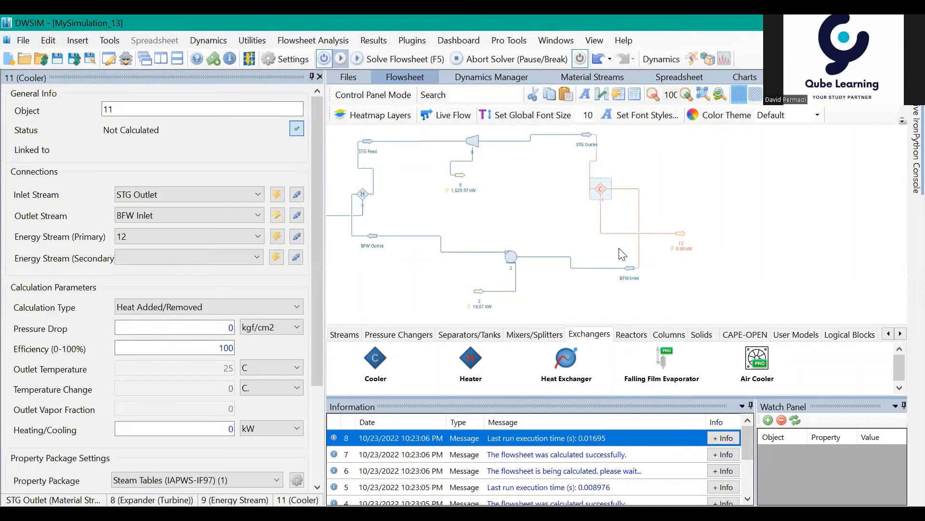
pyautogui.click(297, 215)
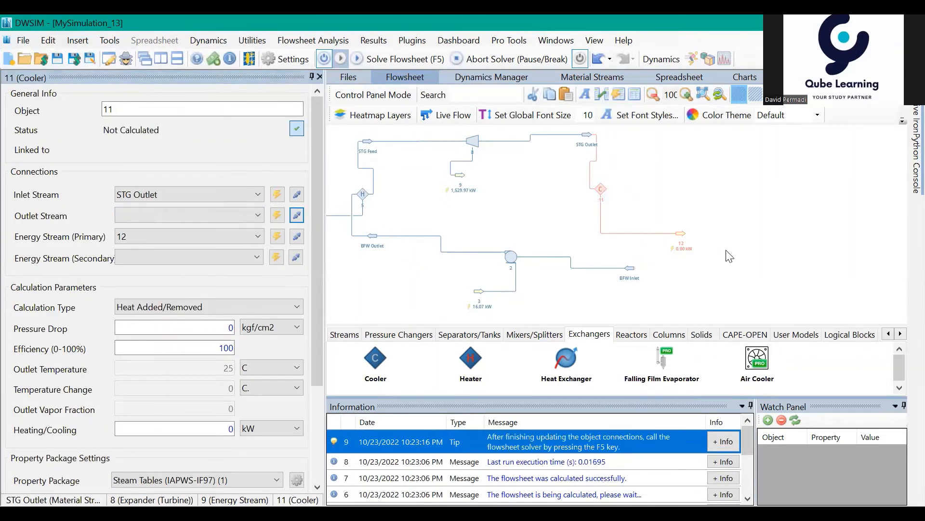
pyautogui.moveTo(678, 228); pyautogui.dragTo(668, 206)
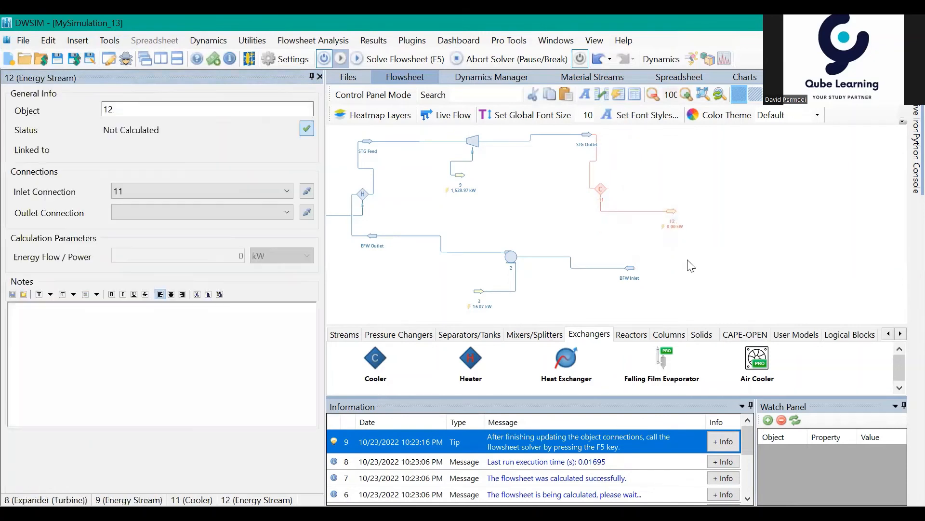
pyautogui.moveTo(681, 261)
pyautogui.mouseDown()
pyautogui.moveTo(686, 253)
pyautogui.moveTo(674, 263)
pyautogui.mouseUp()
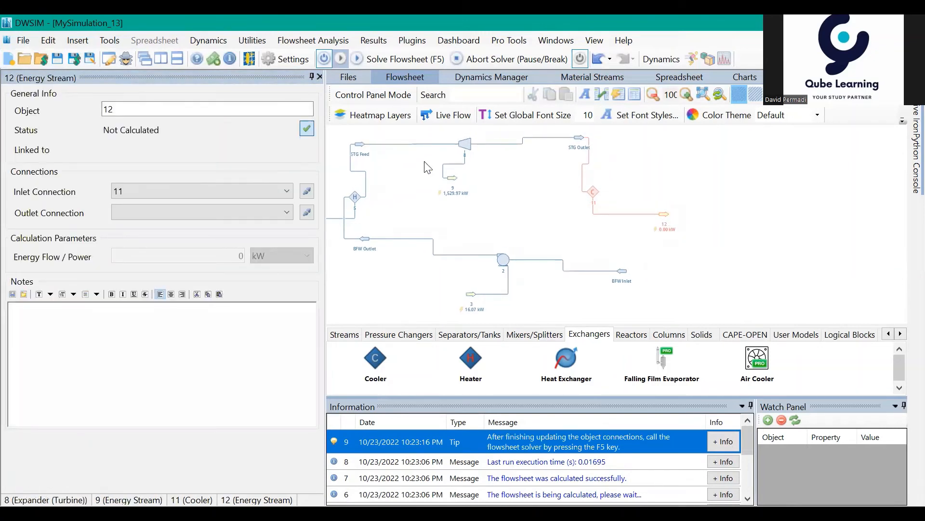
# - Add a Material Stream just below the cooler and flip it horizontally
pyautogui.click(346, 336)
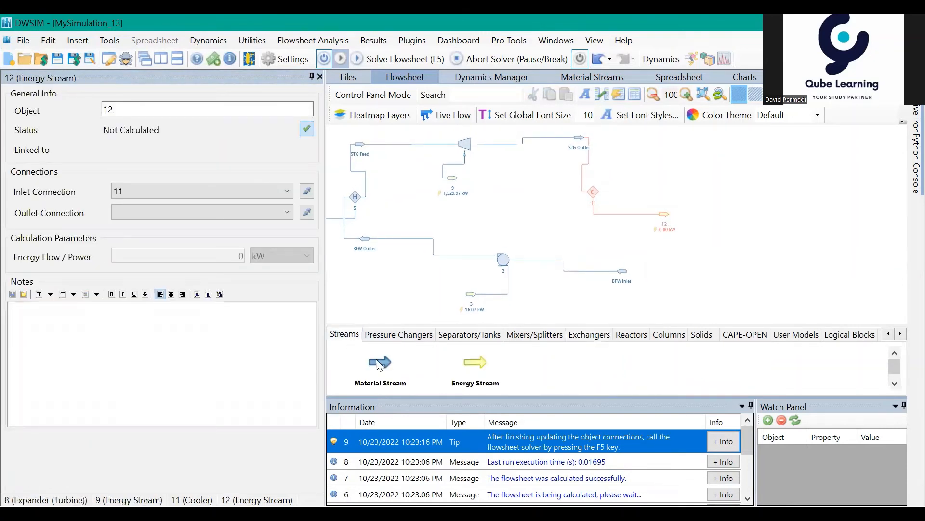
pyautogui.moveTo(377, 365); pyautogui.dragTo(603, 231)
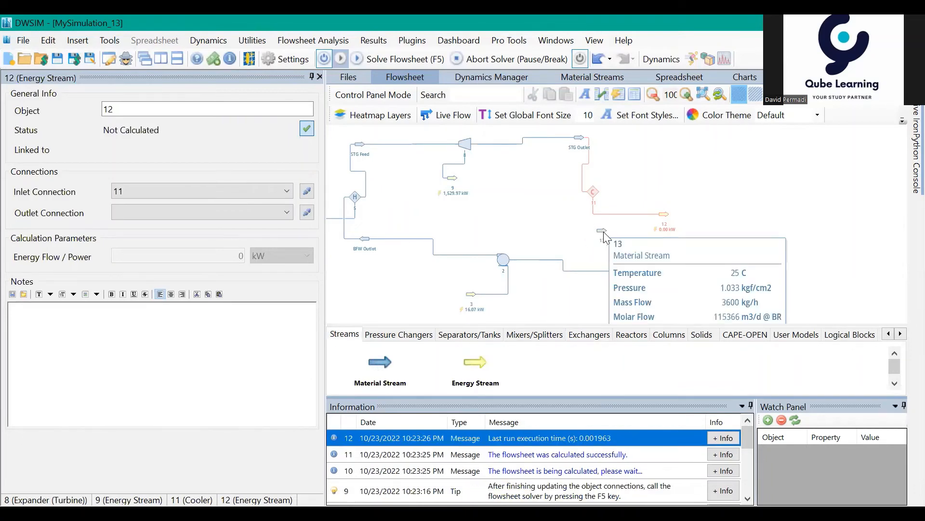
pyautogui.click(603, 232)
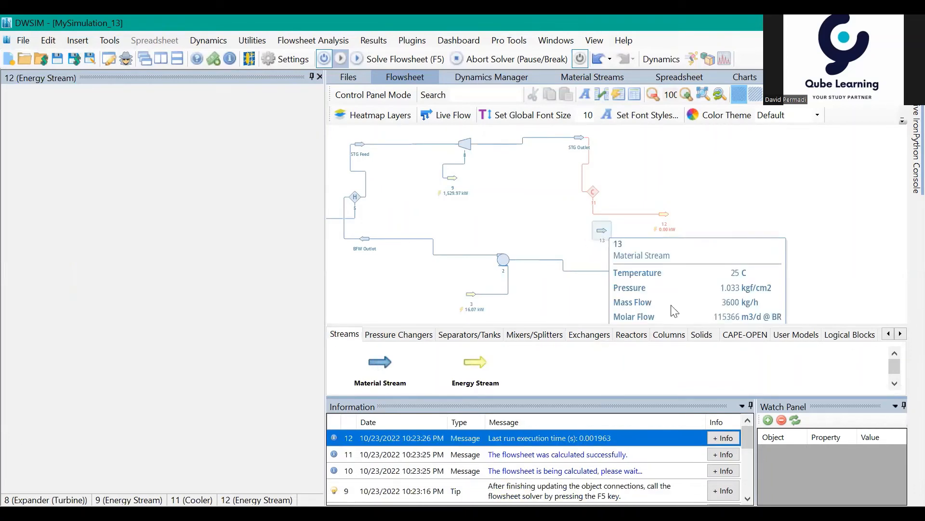
pyautogui.rightClick(605, 236)
pyautogui.click(691, 350)
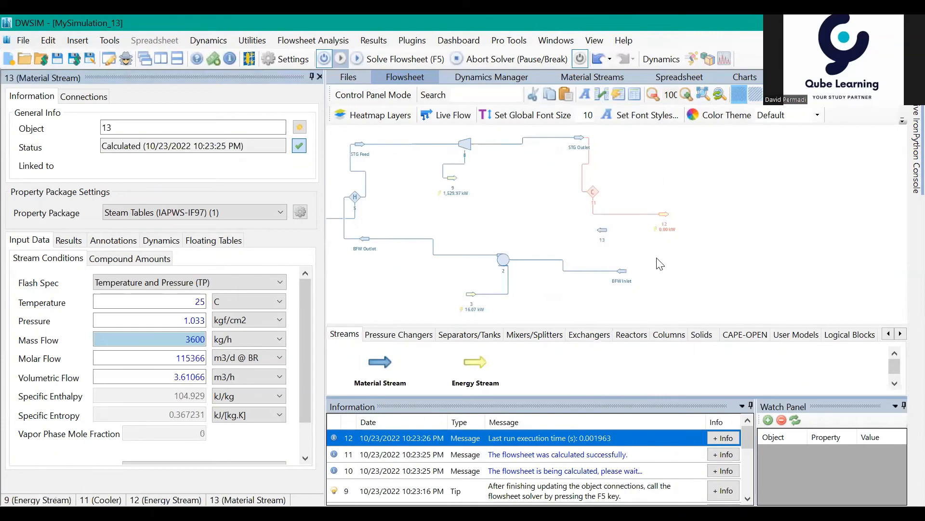
# - Connect material stream 13 as the cooler's outlet stream
pyautogui.click(593, 193)
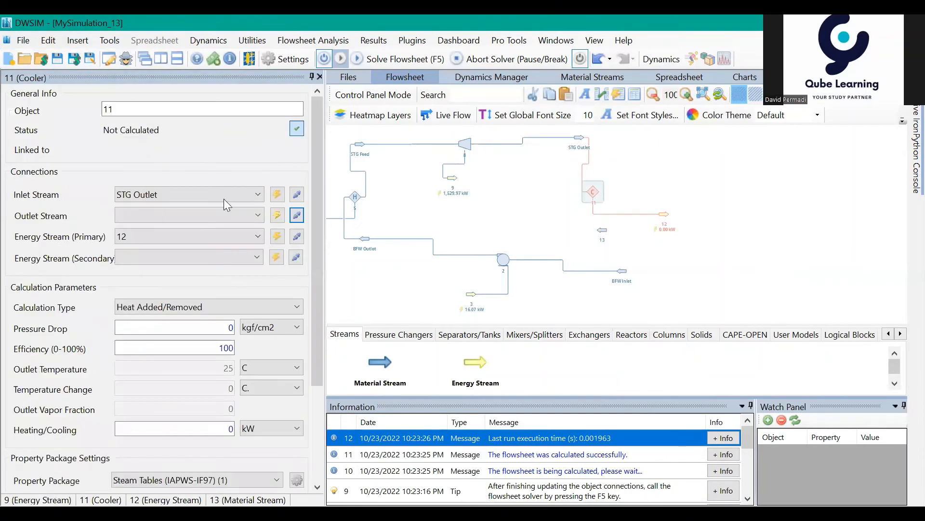
pyautogui.click(168, 217)
pyautogui.click(130, 277)
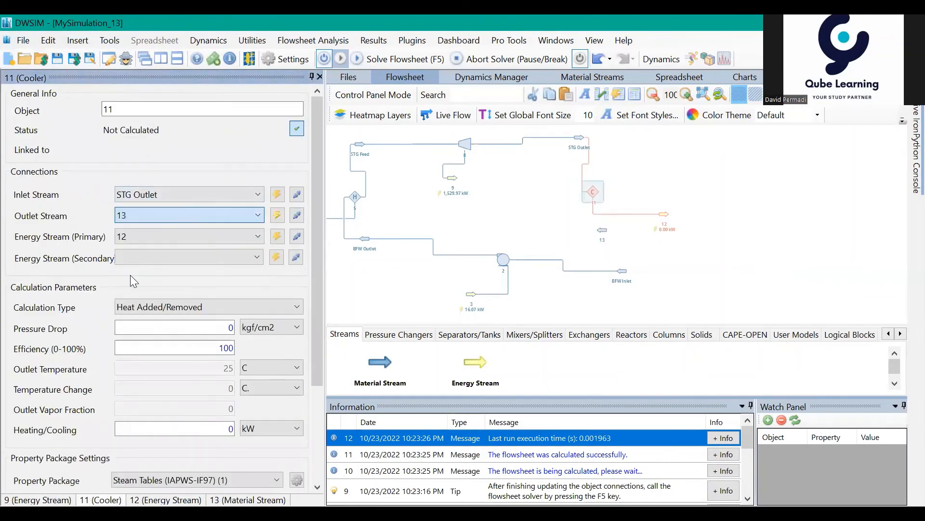
pyautogui.click(592, 193)
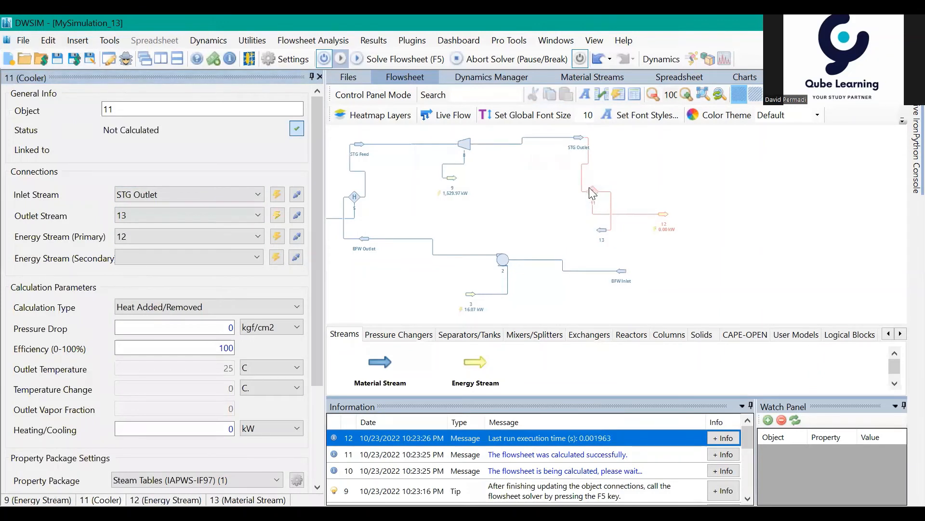
pyautogui.click(591, 189)
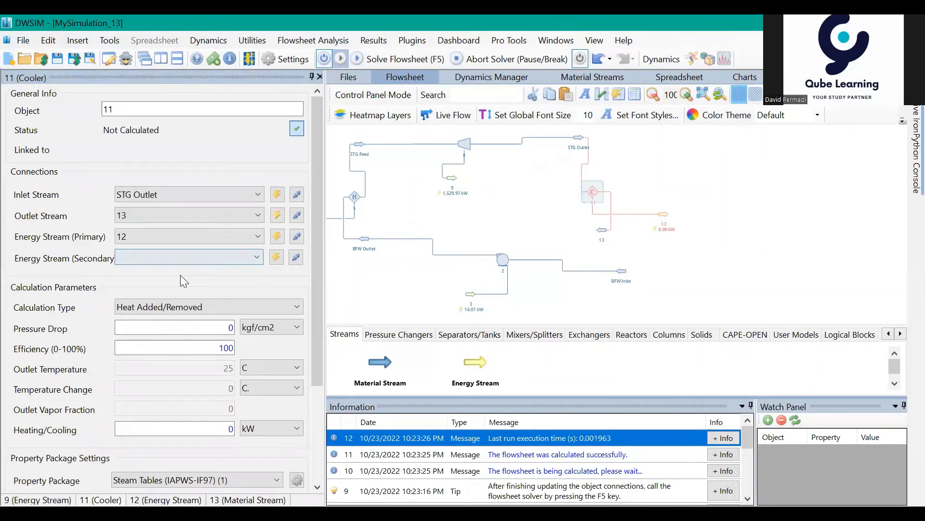
# - Switch the cooler's calculation type to Outlet Temperature, entering a pressure drop of 0.1 kgf/cm2 and an outlet temperature of 35 C
pyautogui.click(163, 307)
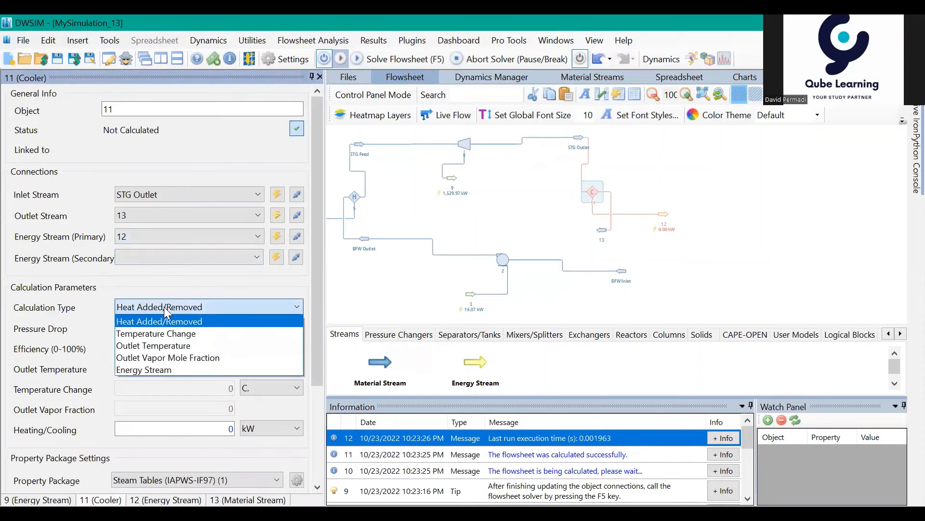
pyautogui.click(164, 346)
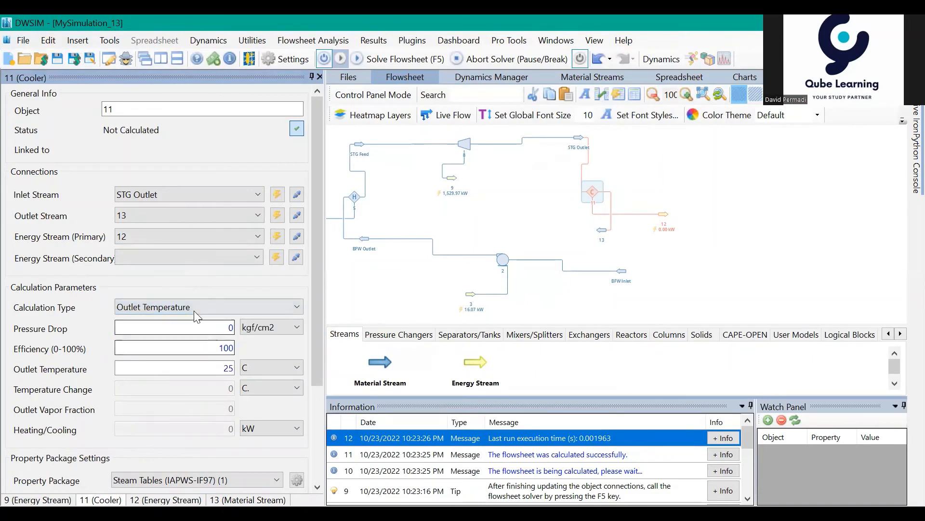
pyautogui.click(227, 326)
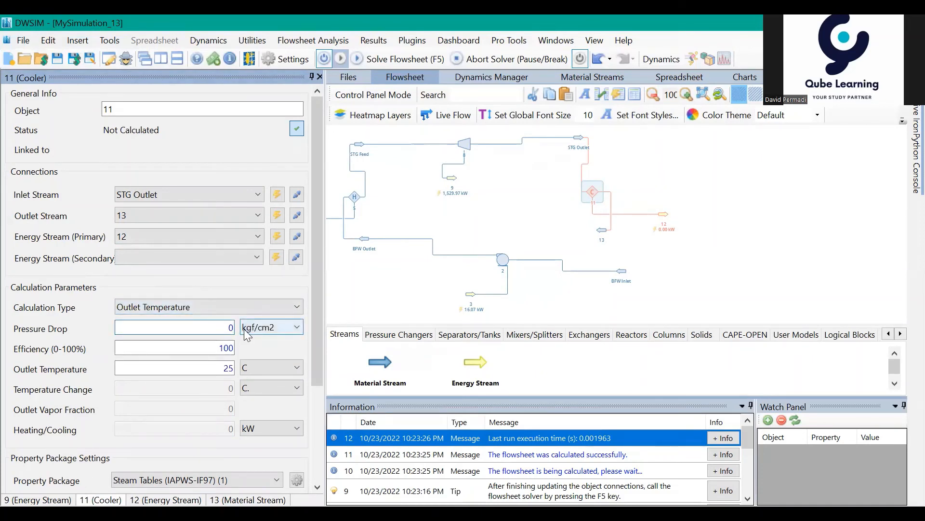
pyautogui.write('.1')
pyautogui.press('Tab')
pyautogui.press('Tab')
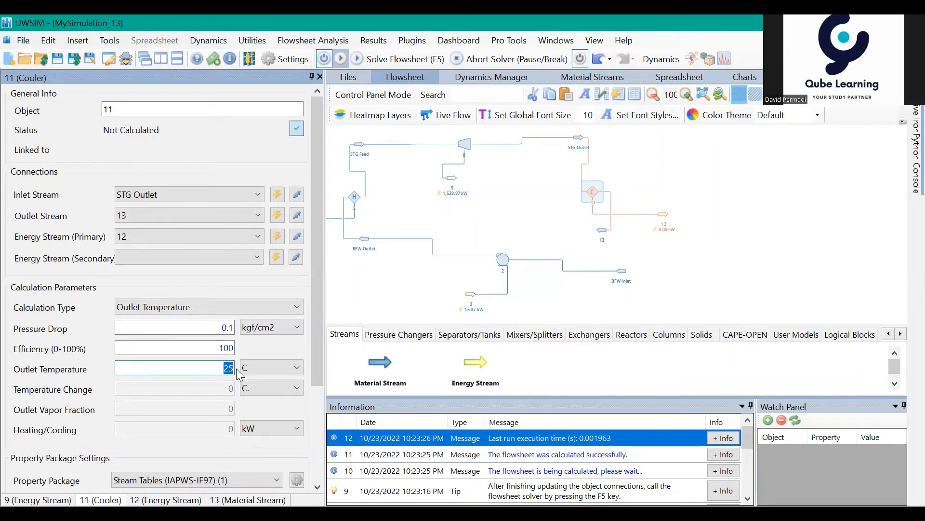
pyautogui.write('35')
pyautogui.press('Return')
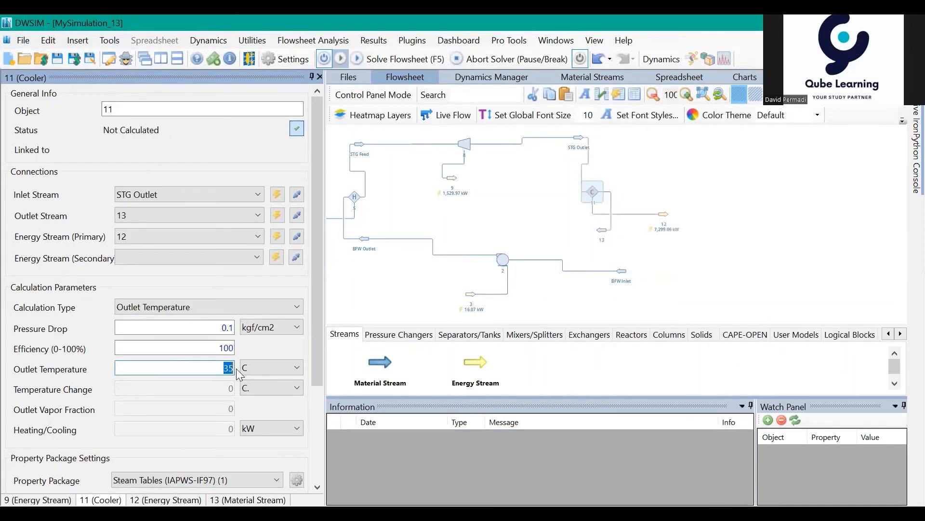
# - Move the BFW Inlet stream closer to the pump and roughly below the cooler
pyautogui.click(687, 263)
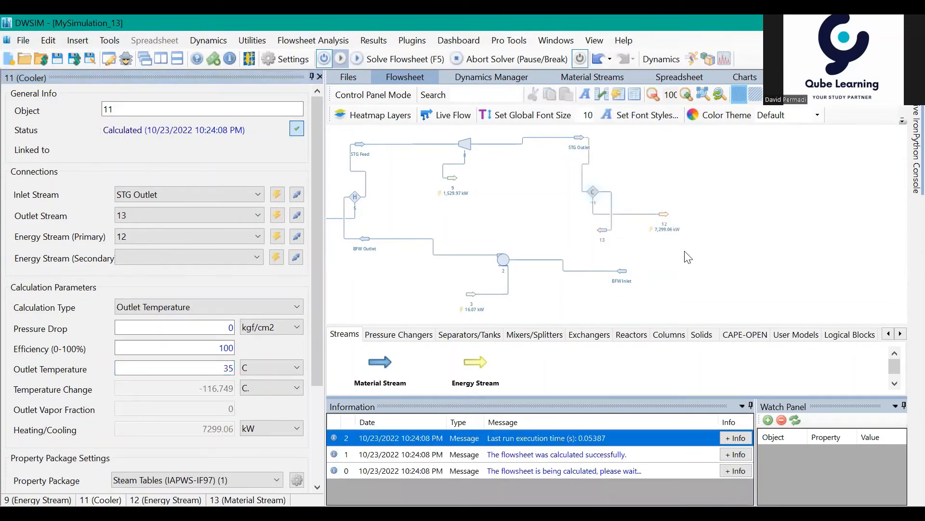
pyautogui.moveTo(550, 219)
pyautogui.mouseDown()
pyautogui.moveTo(580, 215)
pyautogui.moveTo(569, 218)
pyautogui.mouseUp()
pyautogui.moveTo(683, 244); pyautogui.dragTo(597, 268)
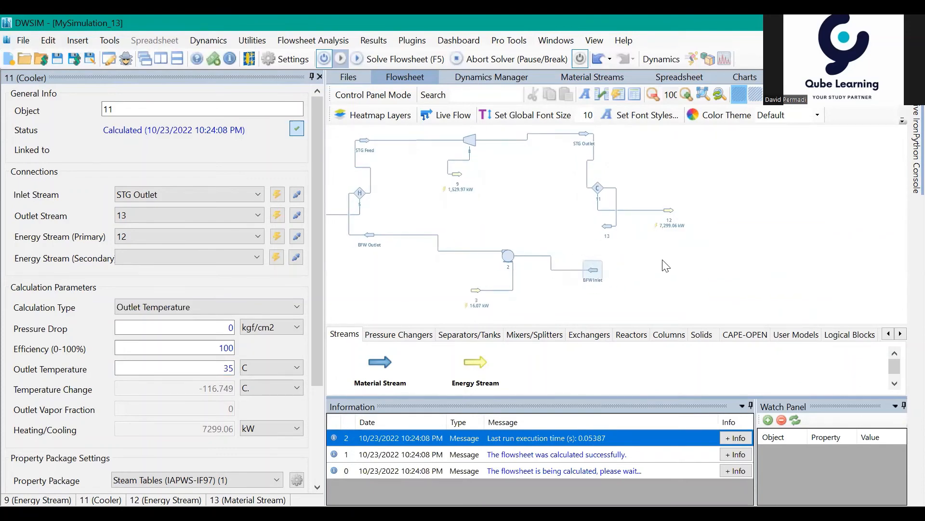
# - Tidy the flowsheet by lowering stream 13 slightly and moving energy stream 6 closer to the heater
pyautogui.moveTo(671, 259); pyautogui.dragTo(679, 258)
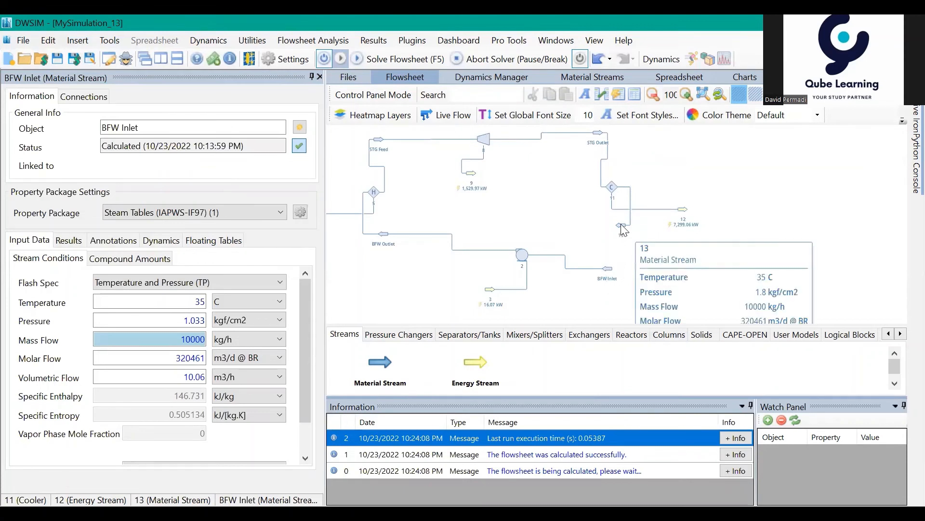
pyautogui.moveTo(622, 225); pyautogui.dragTo(626, 230)
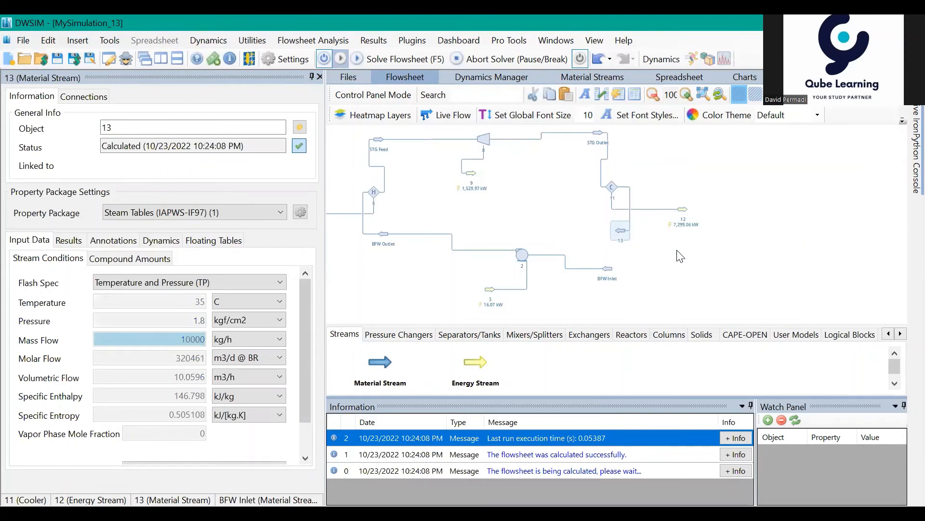
pyautogui.moveTo(682, 256)
pyautogui.mouseDown()
pyautogui.moveTo(693, 256)
pyautogui.moveTo(683, 252)
pyautogui.mouseUp()
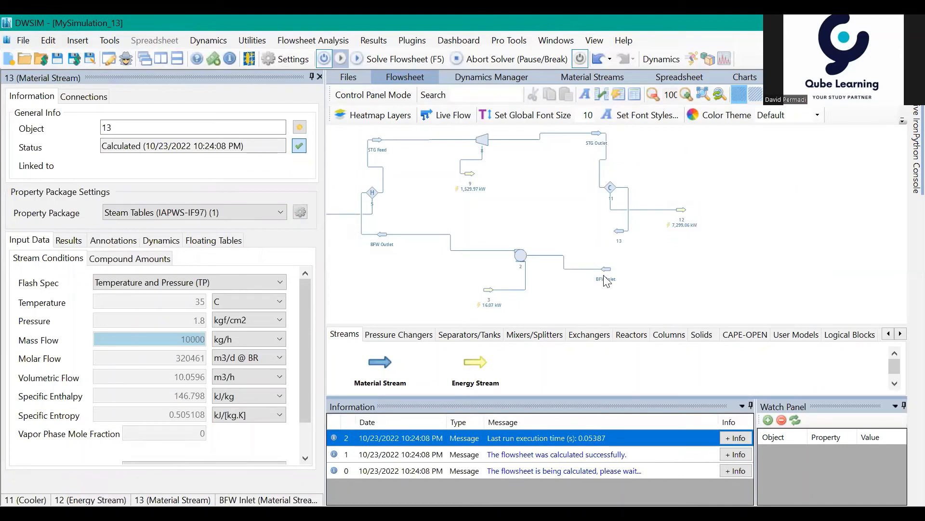
pyautogui.moveTo(607, 275)
pyautogui.moveTo(533, 198); pyautogui.dragTo(571, 204)
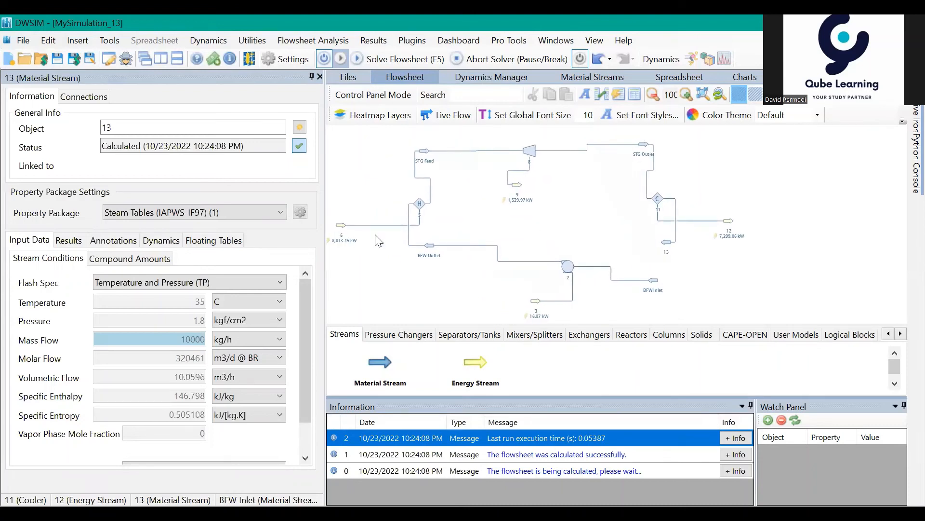
pyautogui.moveTo(366, 231); pyautogui.dragTo(372, 228)
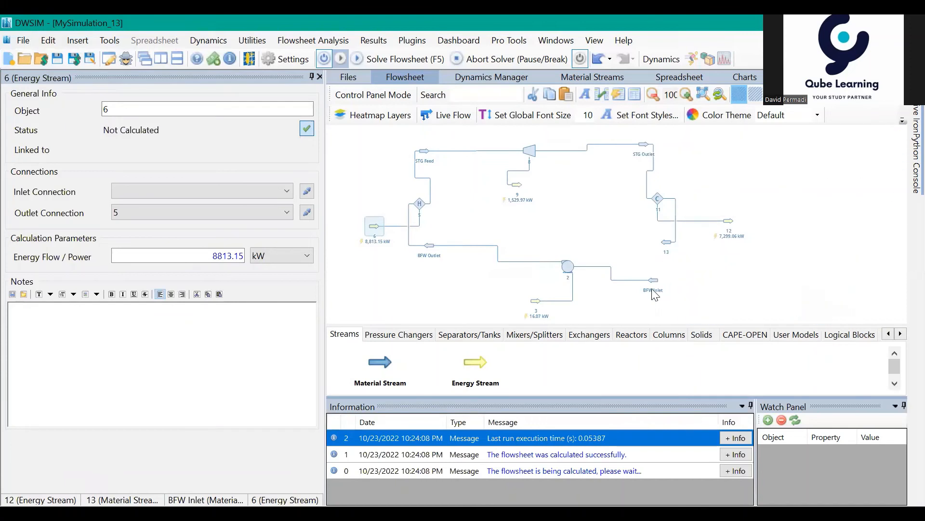
pyautogui.moveTo(616, 246)
pyautogui.mouseDown()
pyautogui.moveTo(579, 234)
pyautogui.moveTo(598, 246)
pyautogui.mouseUp()
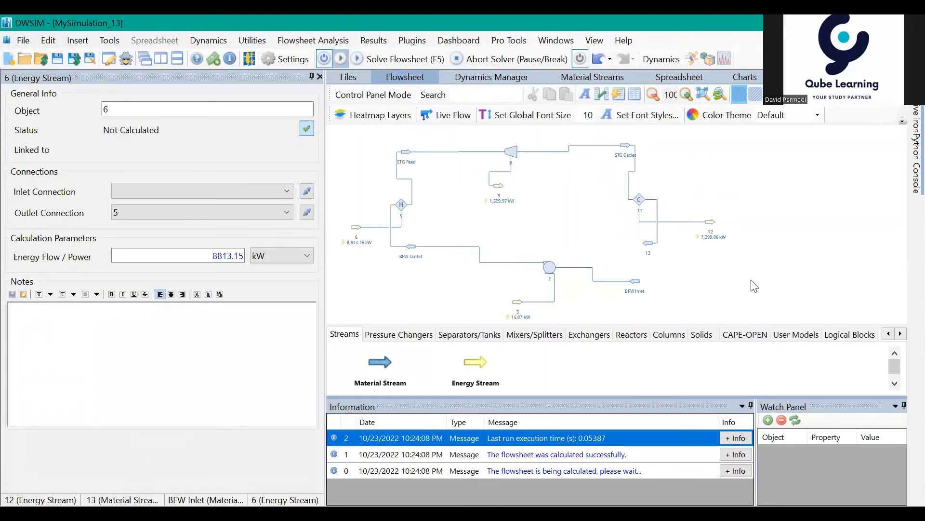
# - Add a Recycle Block below the cooler, beside the BFW Inlet stream, with stream 13 as its inlet and a new outlet stream
pyautogui.click(847, 334)
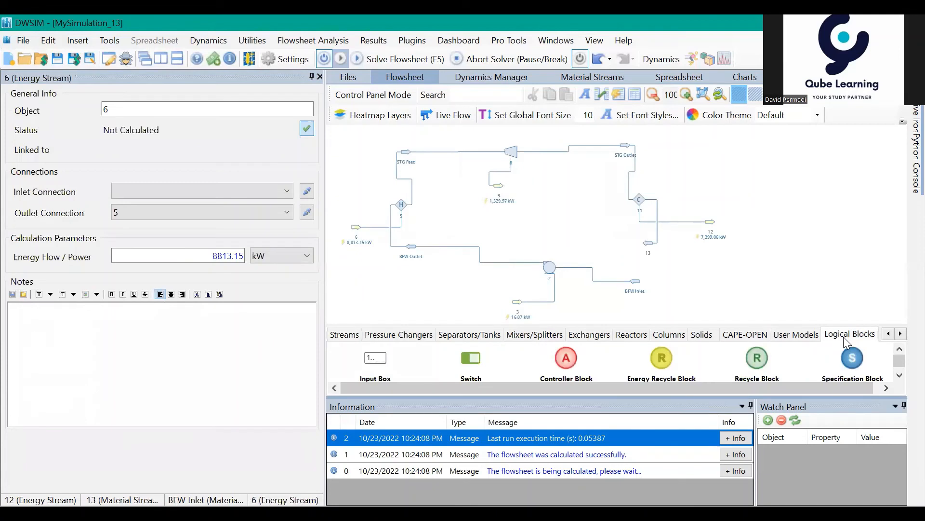
pyautogui.click(899, 376)
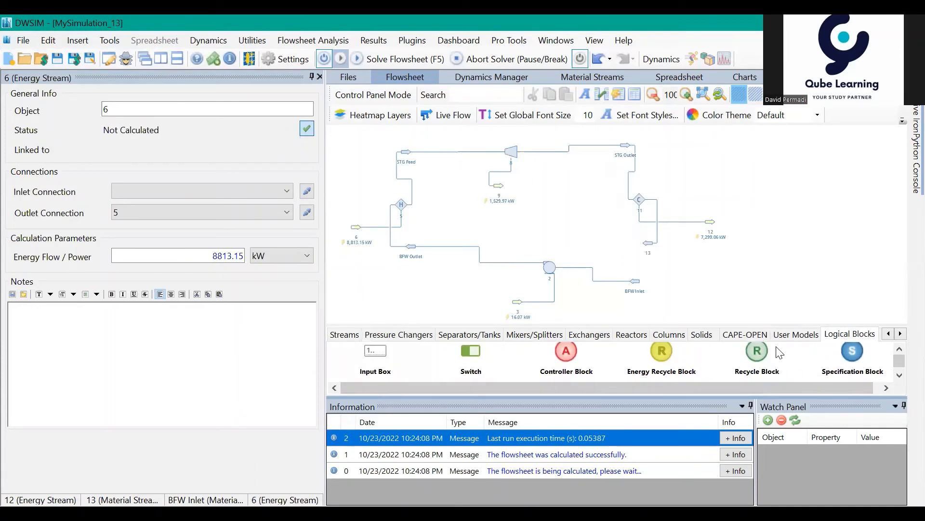
pyautogui.moveTo(759, 353); pyautogui.dragTo(675, 254)
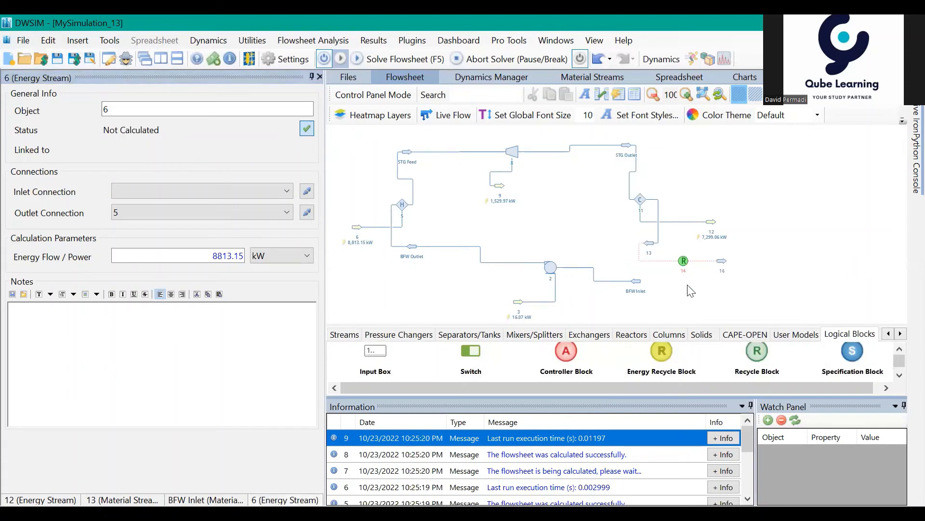
# - Disconnect stream 16 from the Recycle Block's outlet and connect BFW Inlet as its outlet stream instead
pyautogui.moveTo(722, 266)
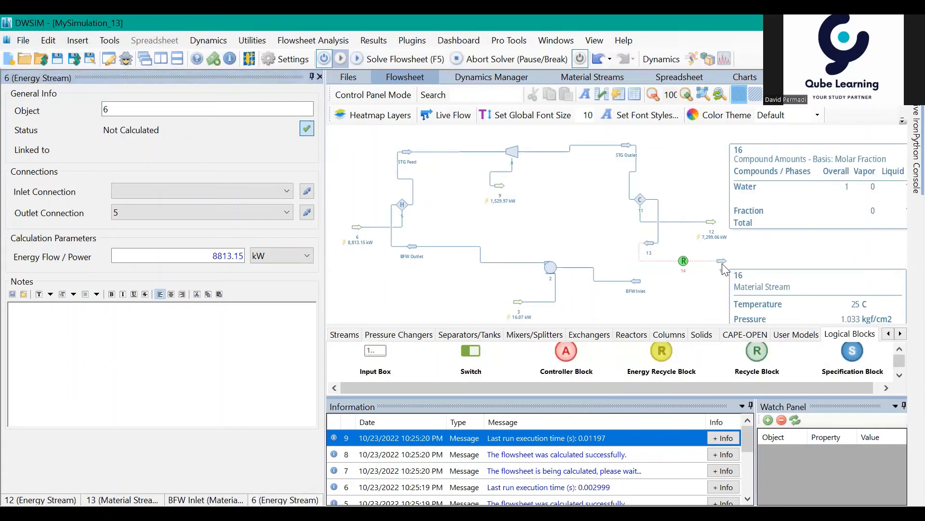
pyautogui.click(684, 261)
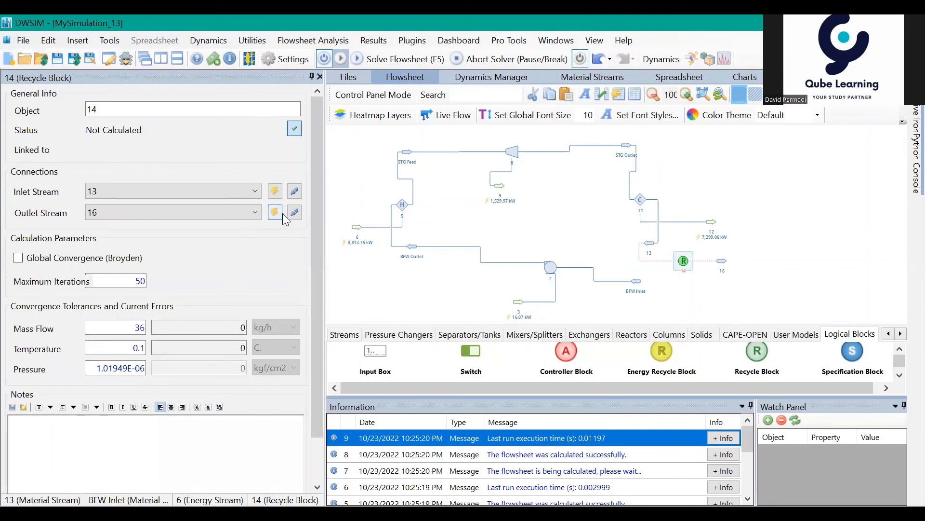
pyautogui.click(282, 215)
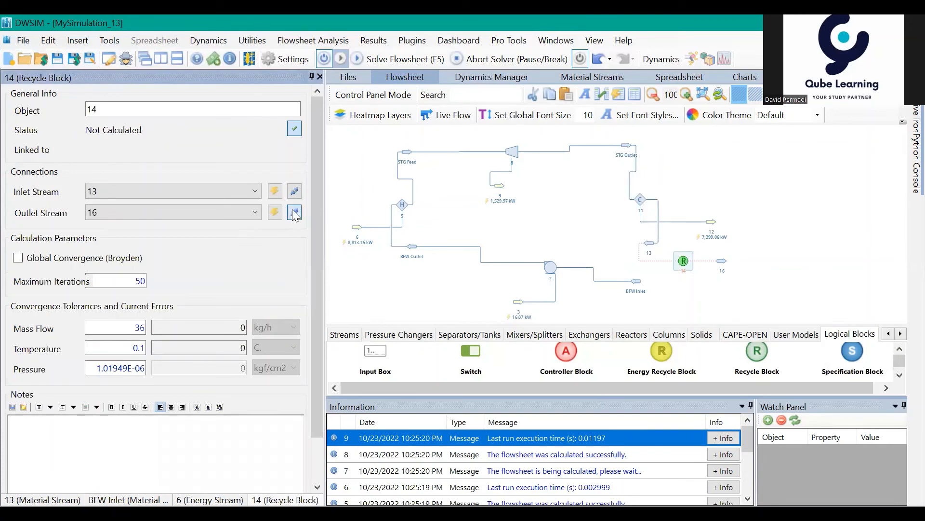
pyautogui.click(255, 213)
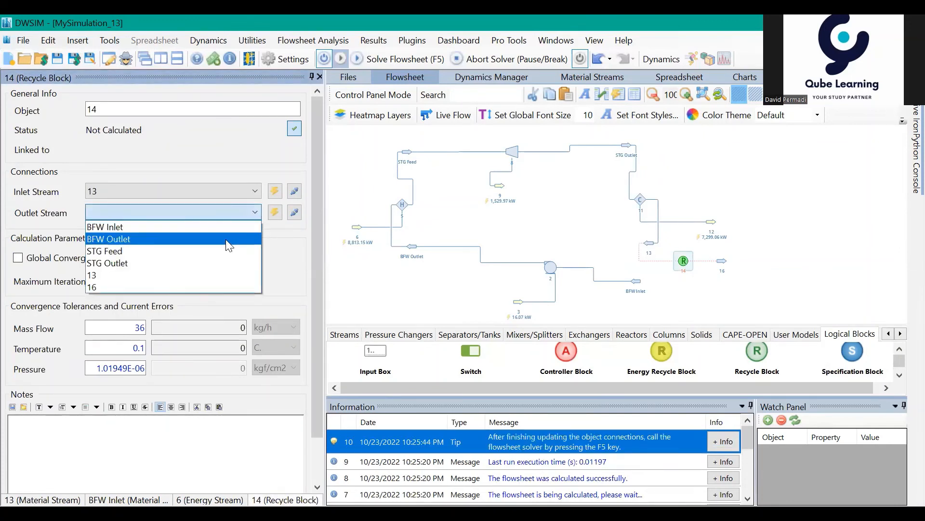
pyautogui.click(130, 228)
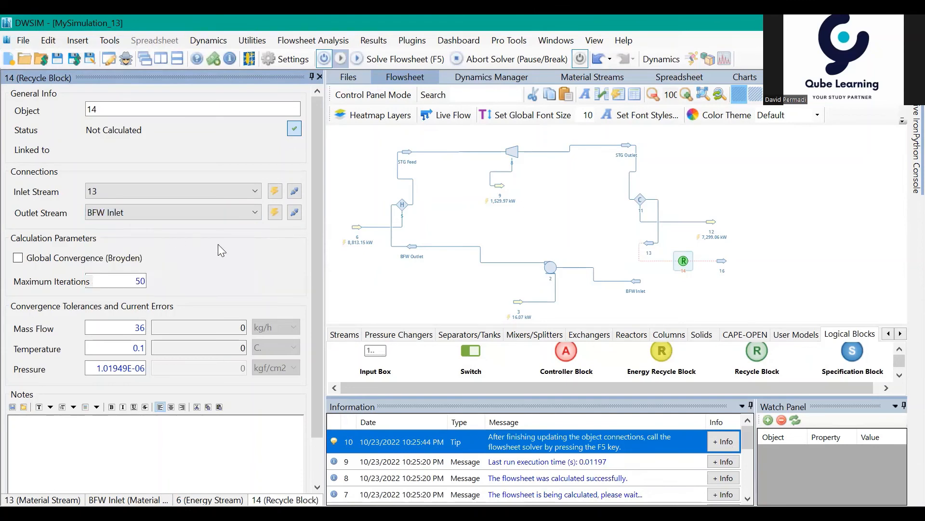
# - Delete the unused material stream 16 and solve the flowsheet with the closed recycle loop
pyautogui.click(723, 261)
pyautogui.press('Delete')
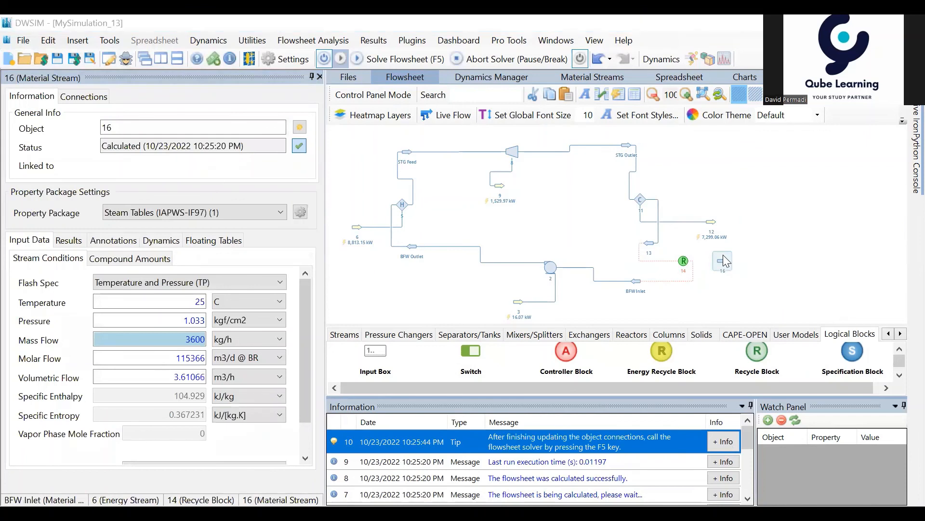
pyautogui.click(442, 320)
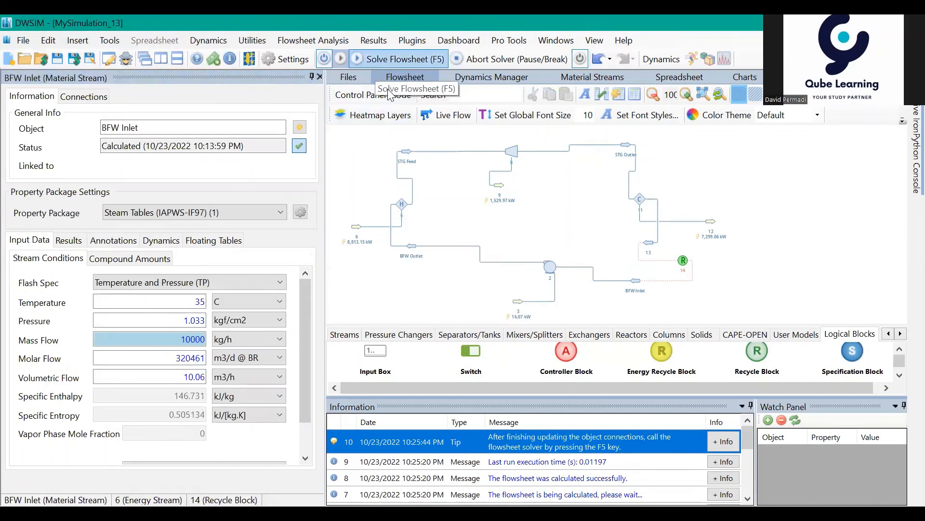
pyautogui.click(386, 59)
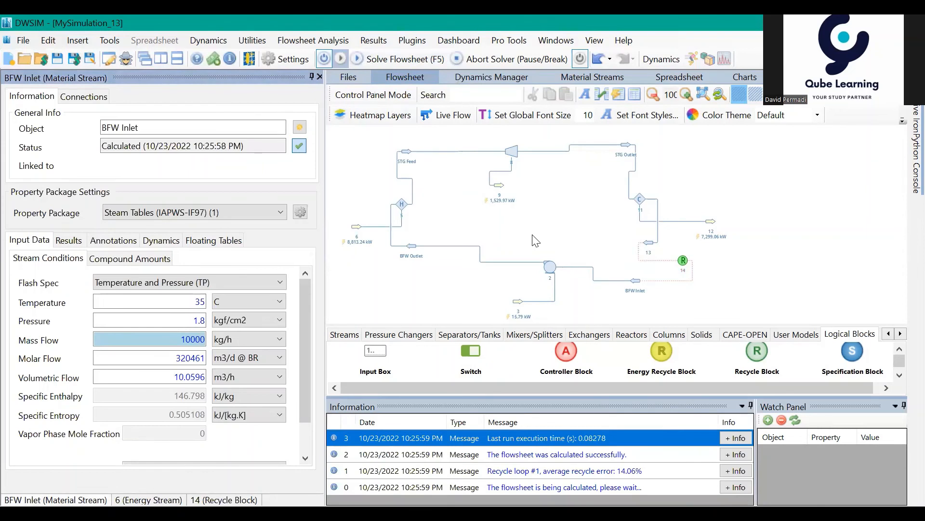
# - Move the turbine slightly left so it sits almost directly above its energy stream 9
pyautogui.moveTo(757, 298); pyautogui.dragTo(768, 295)
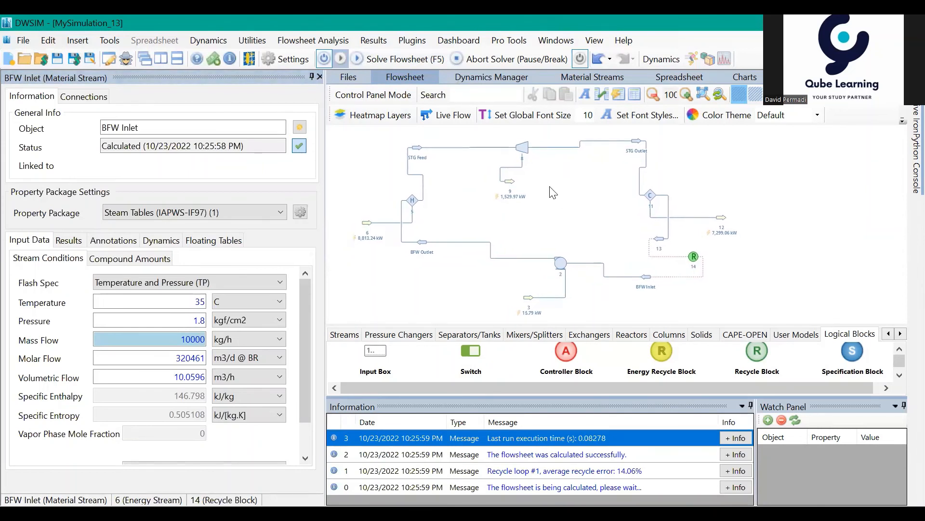
pyautogui.moveTo(819, 243); pyautogui.dragTo(800, 254)
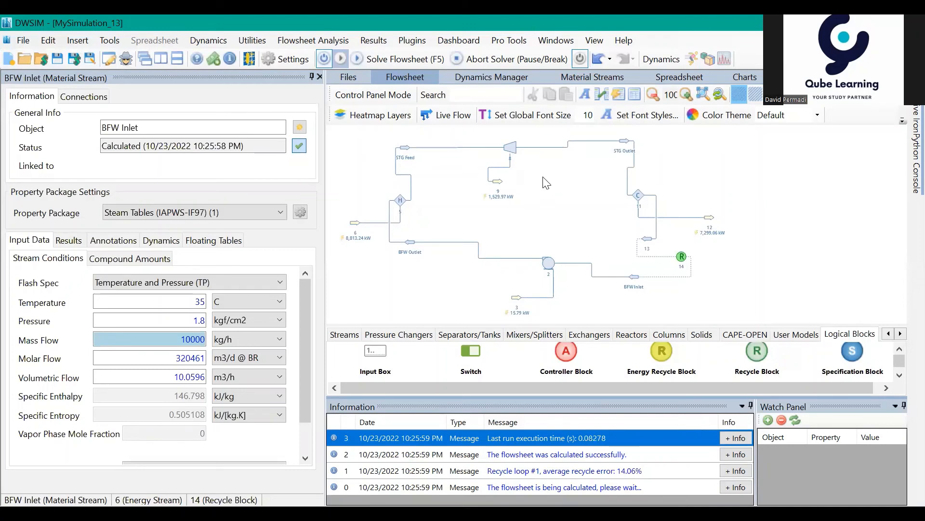
pyautogui.moveTo(512, 155); pyautogui.dragTo(494, 154)
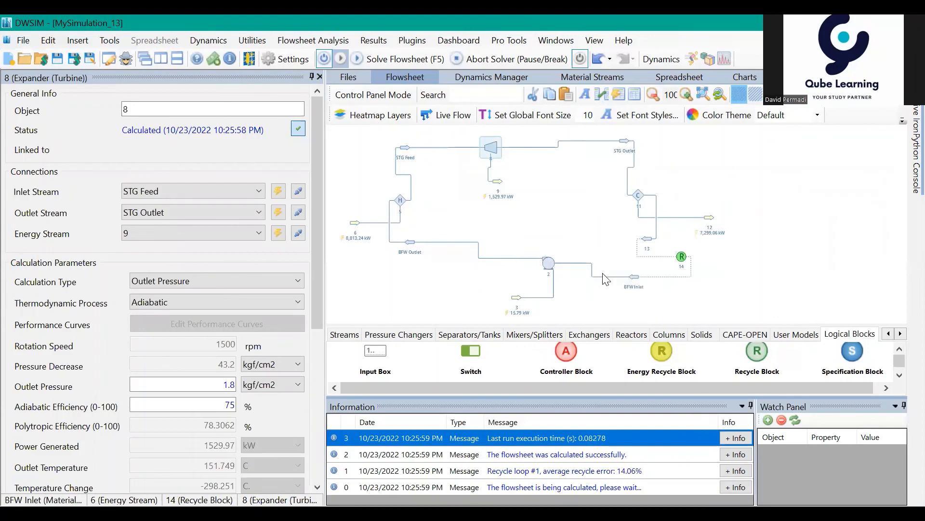
# - Compare the calculated stream conditions of the cooler outlet stream 13 and the STG Outlet stream
pyautogui.click(647, 239)
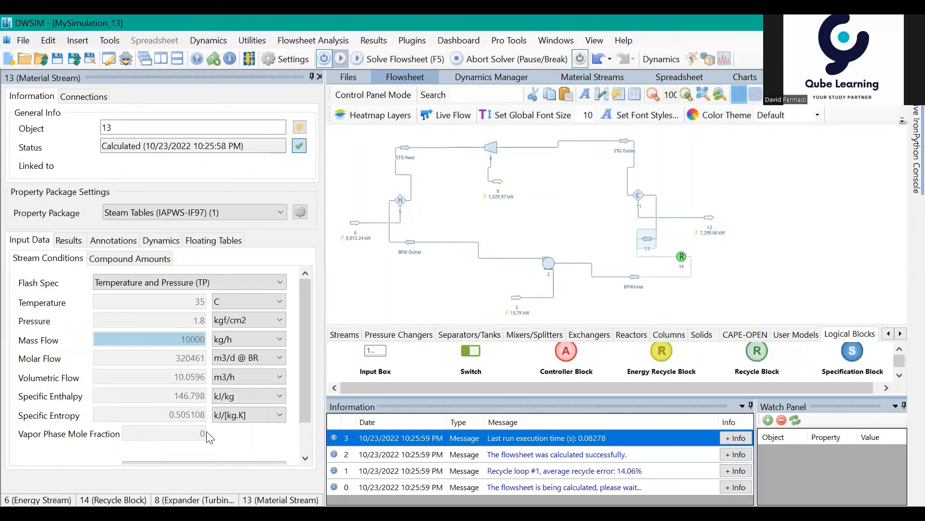
pyautogui.click(694, 166)
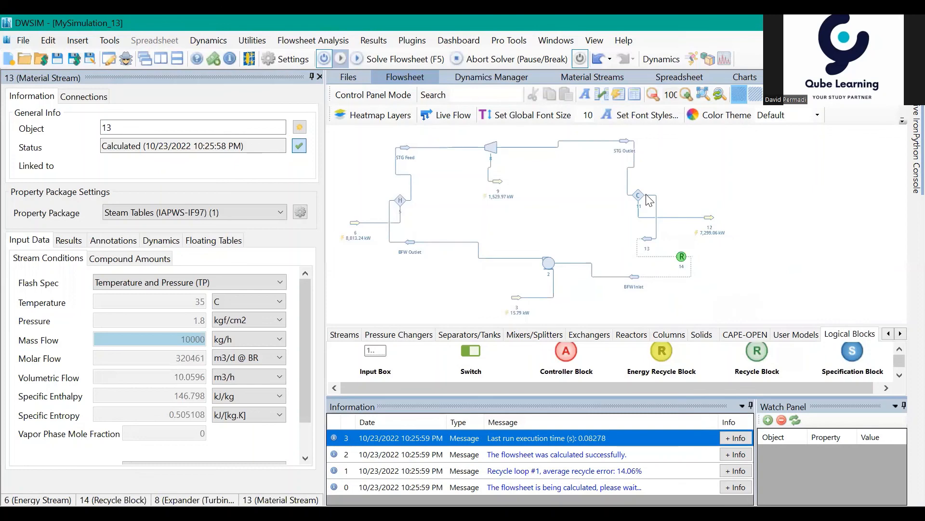
pyautogui.click(646, 238)
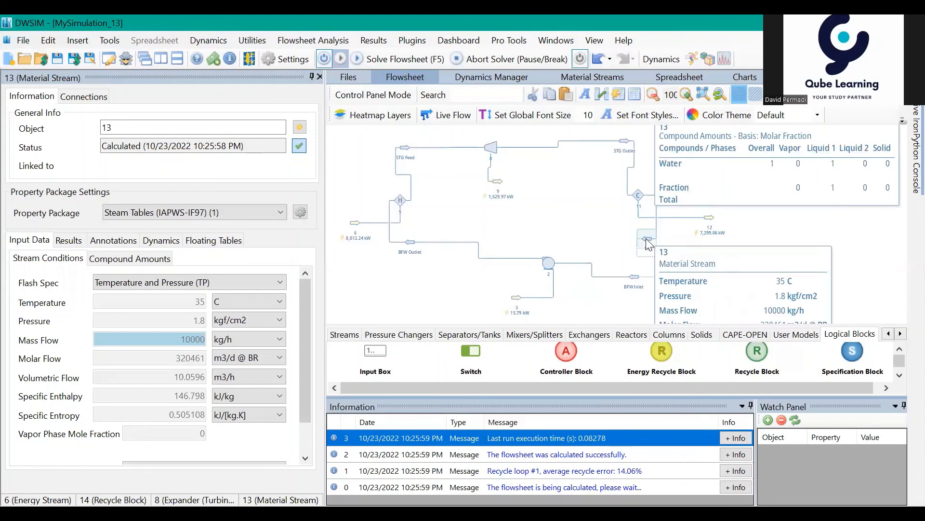
pyautogui.click(625, 142)
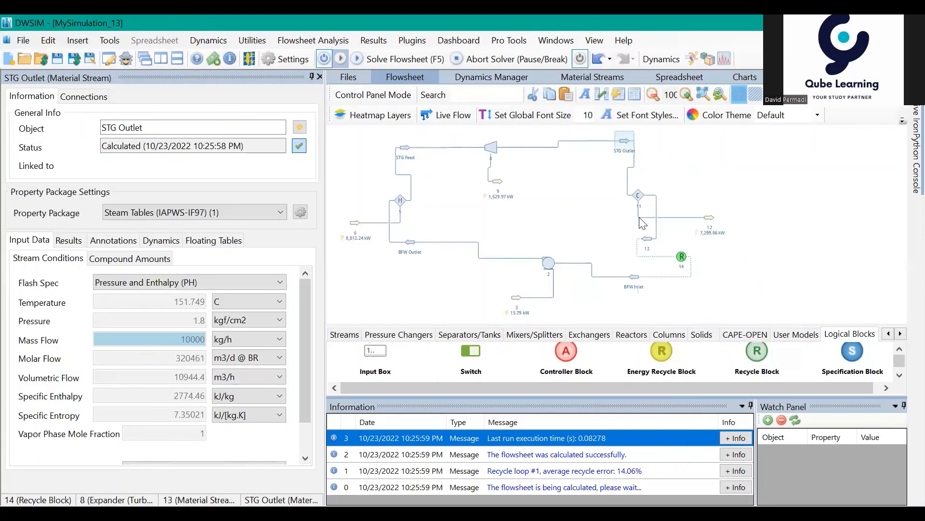
pyautogui.click(617, 228)
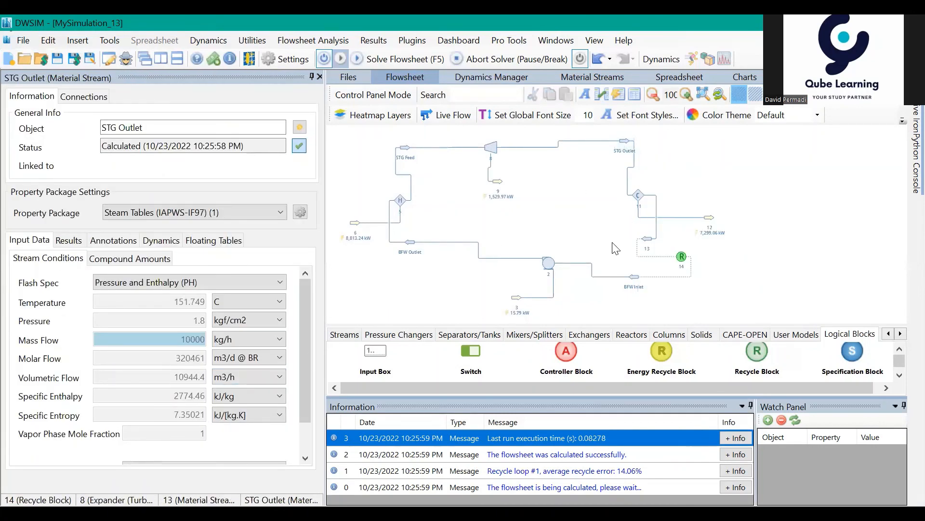
# - Examine the turbine's power output and compare the mass flow of the STG Feed and BFW Inlet streams
pyautogui.moveTo(577, 230); pyautogui.dragTo(585, 237)
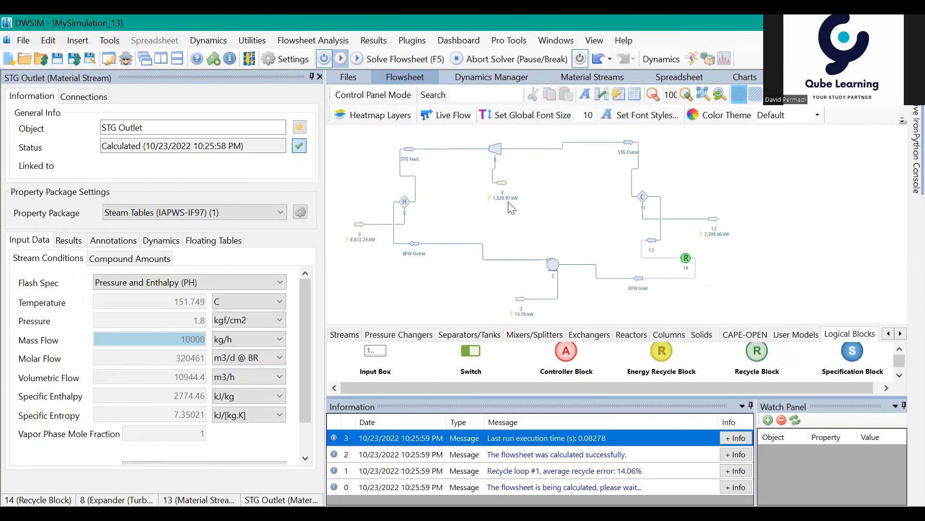
pyautogui.moveTo(512, 187)
pyautogui.moveTo(568, 193); pyautogui.dragTo(565, 195)
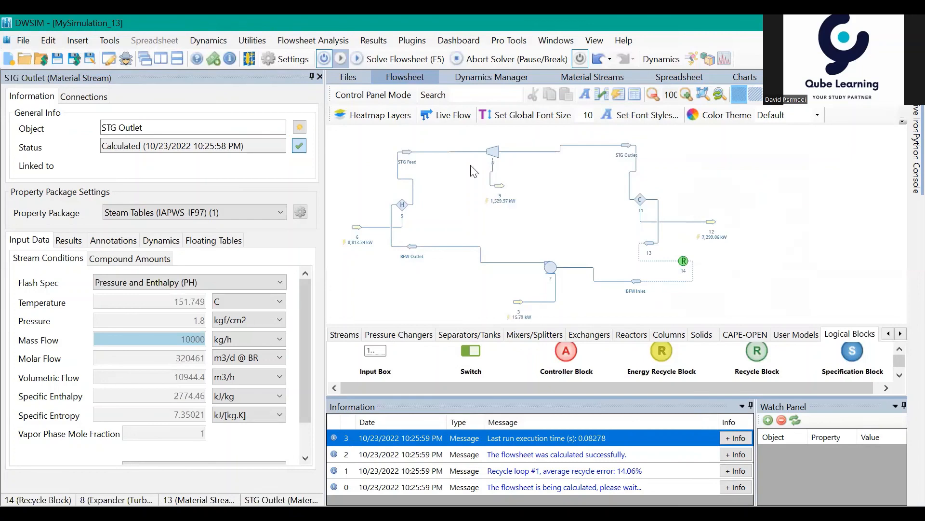
pyautogui.click(408, 153)
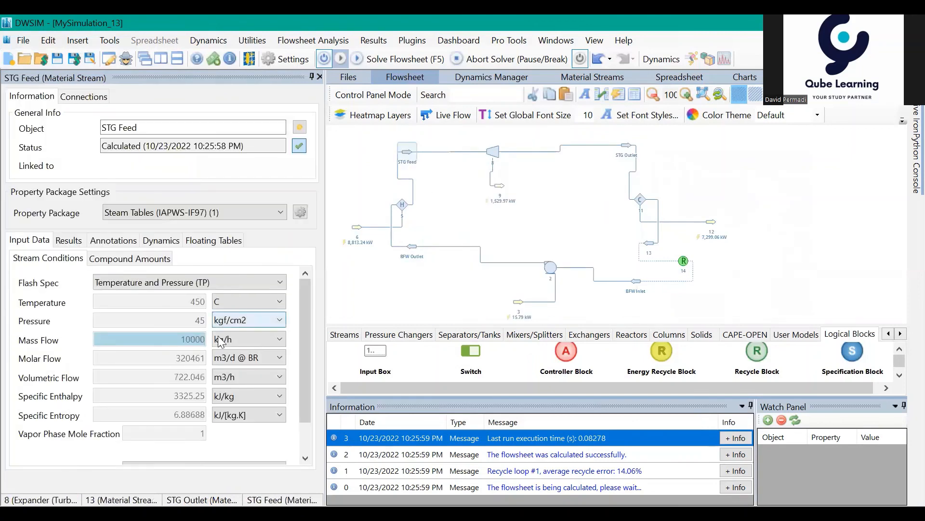
pyautogui.click(188, 344)
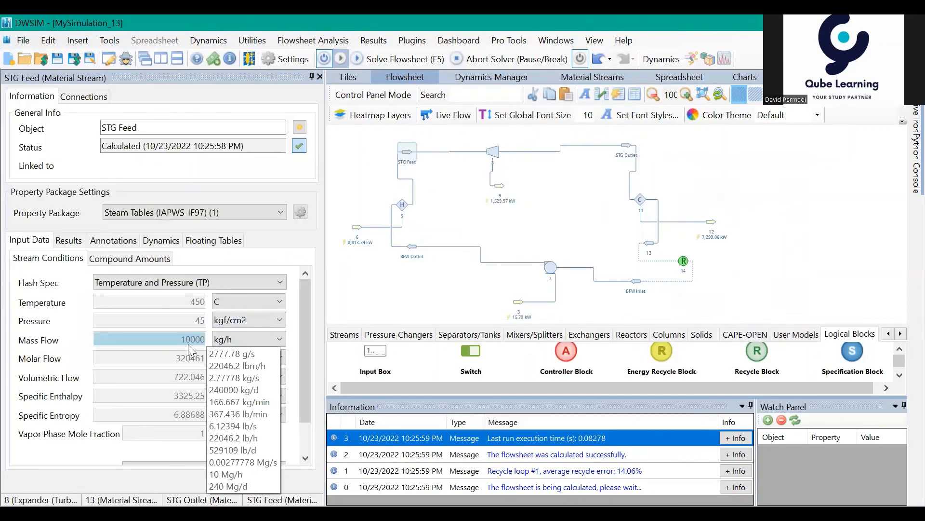
pyautogui.click(637, 281)
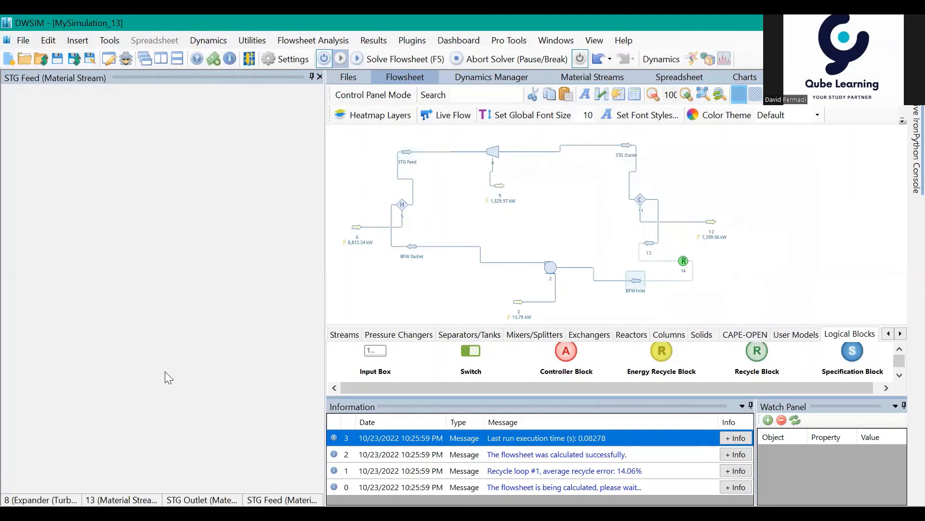
pyautogui.click(196, 336)
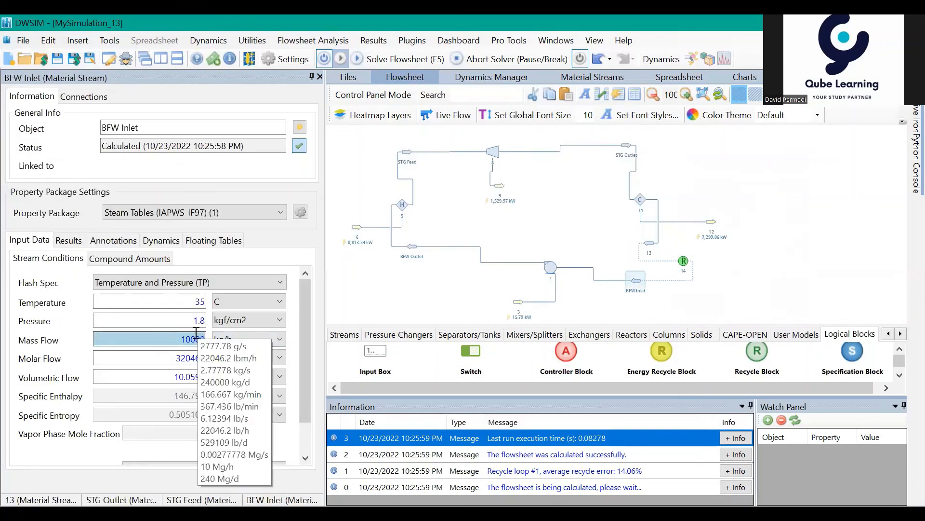
pyautogui.click(570, 243)
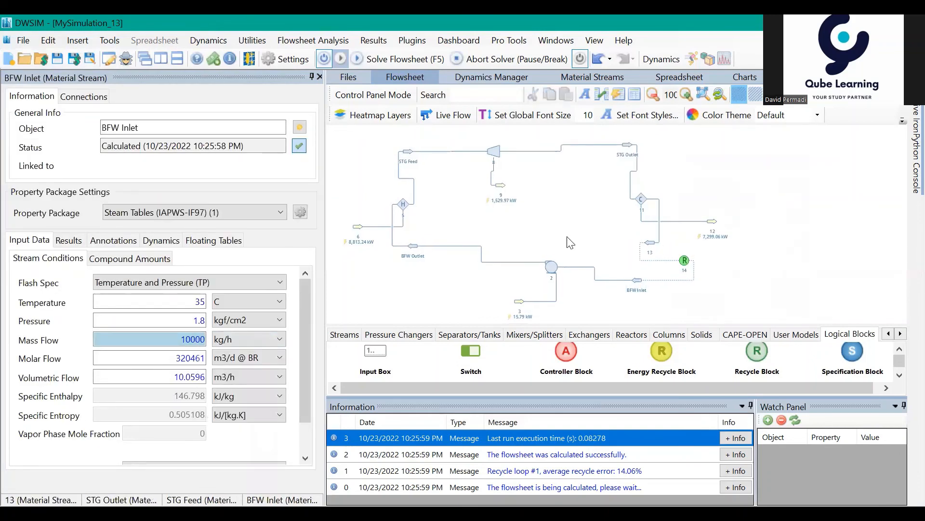
pyautogui.moveTo(575, 230); pyautogui.dragTo(582, 231)
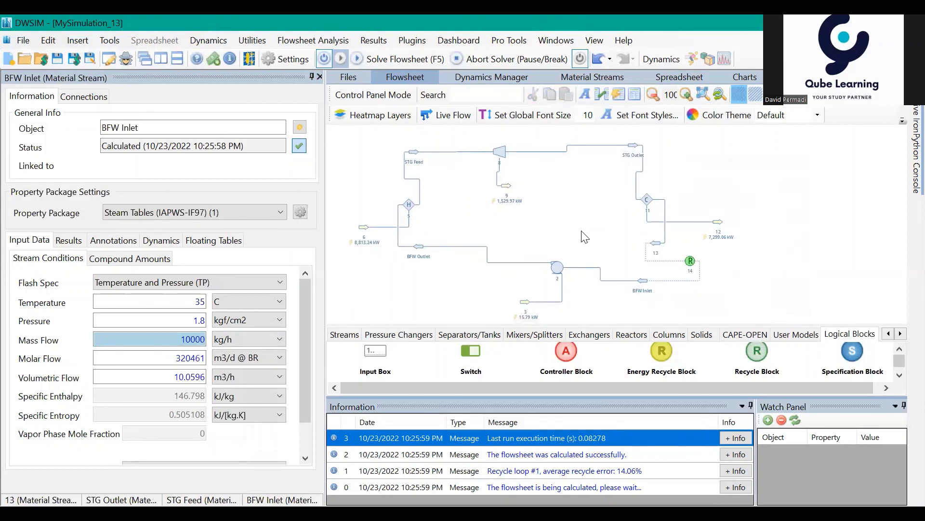